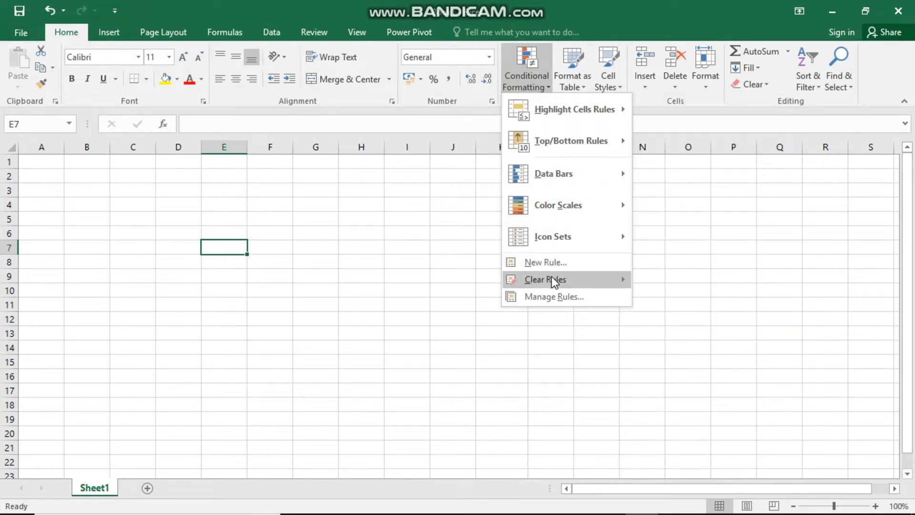
pyautogui.moveTo(551, 278)
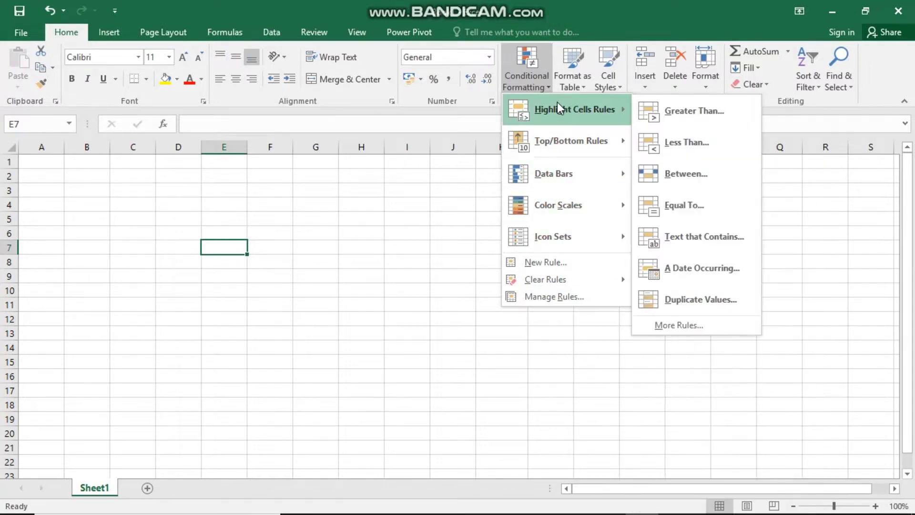
pyautogui.click(177, 196)
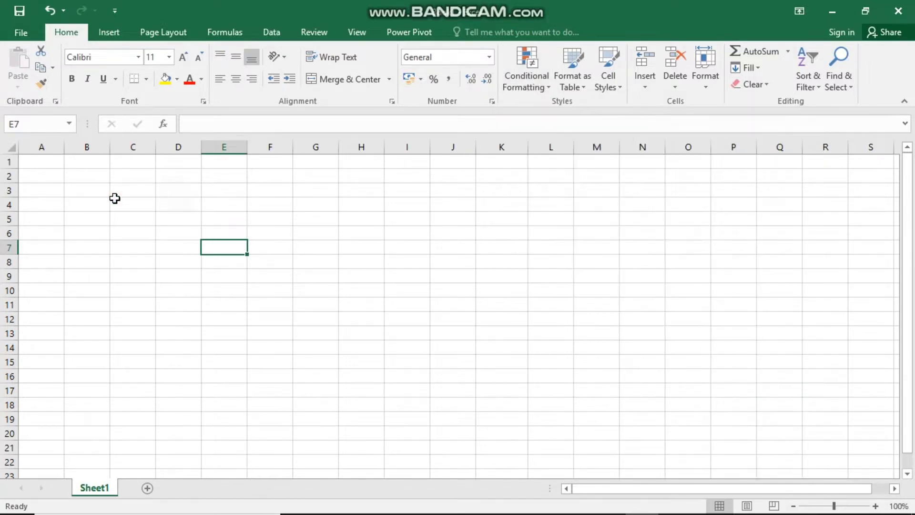
pyautogui.click(29, 175)
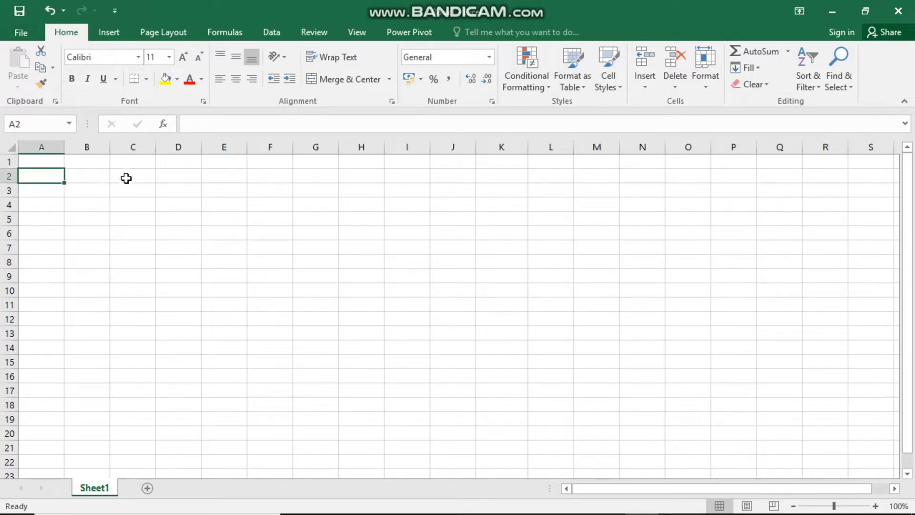
pyautogui.click(556, 85)
pyautogui.click(549, 88)
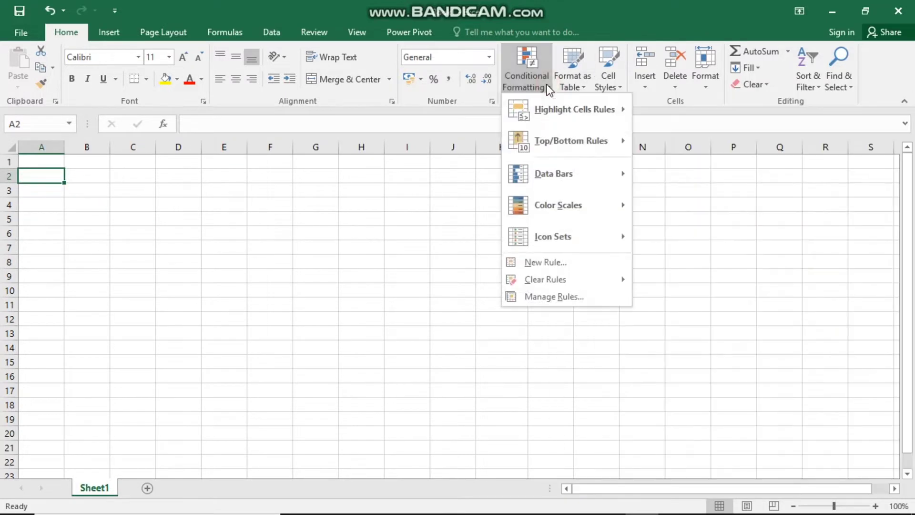
pyautogui.moveTo(557, 117)
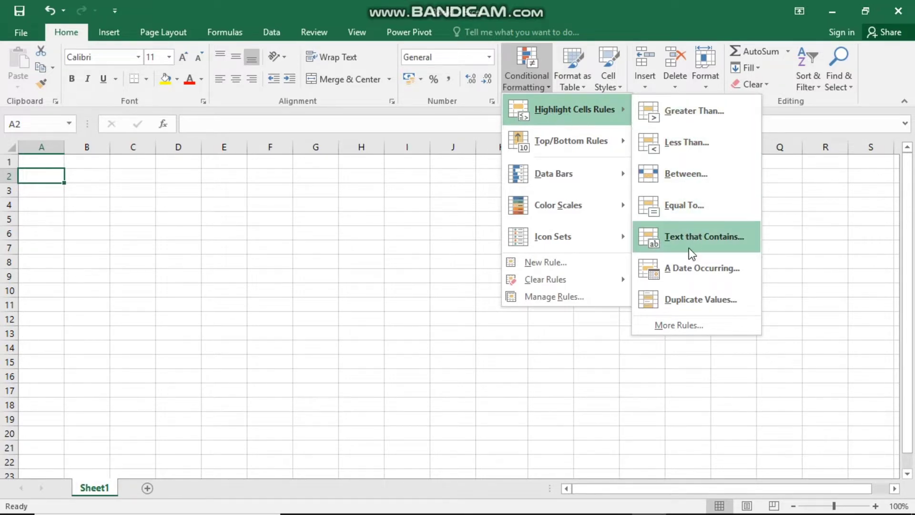
pyautogui.click(293, 231)
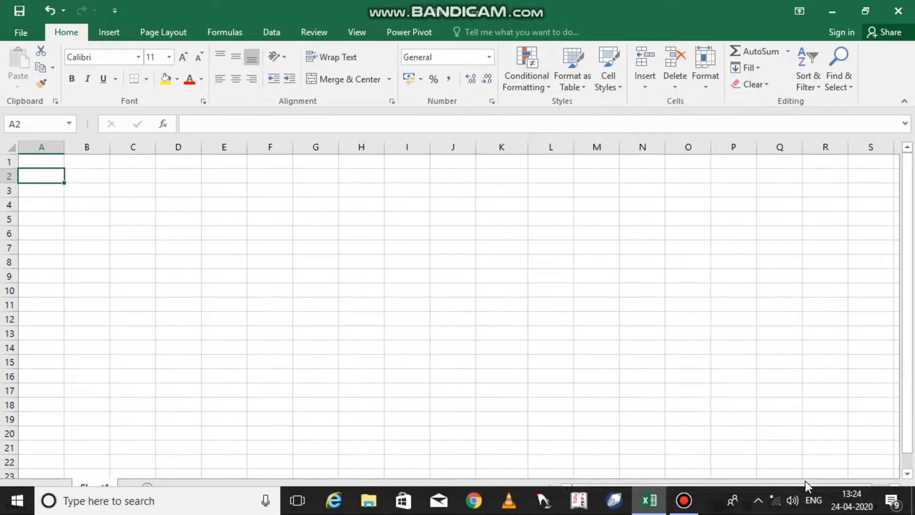
# Enter a number series from 1 to 10 down cells A2 through A11 and select that range.
pyautogui.moveTo(835, 505)
pyautogui.mouseDown()
pyautogui.moveTo(850, 507)
pyautogui.moveTo(839, 506)
pyautogui.mouseUp()
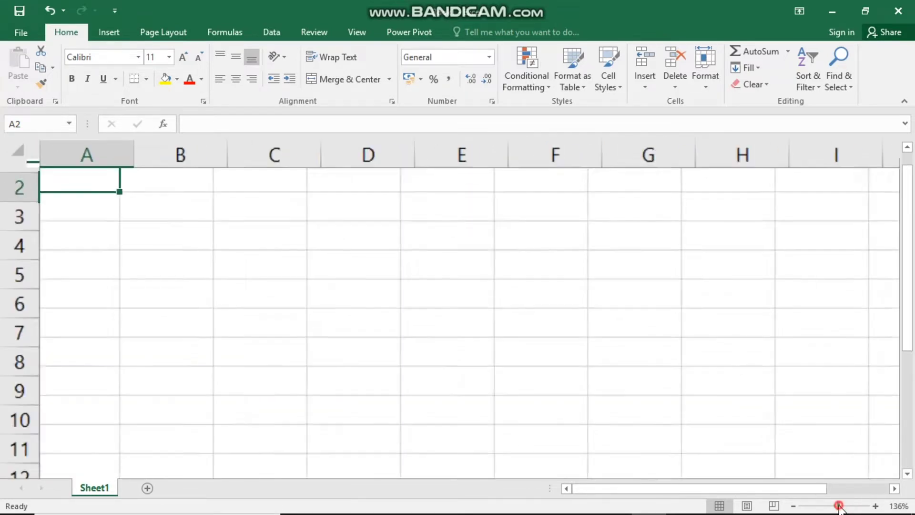
pyautogui.click(847, 507)
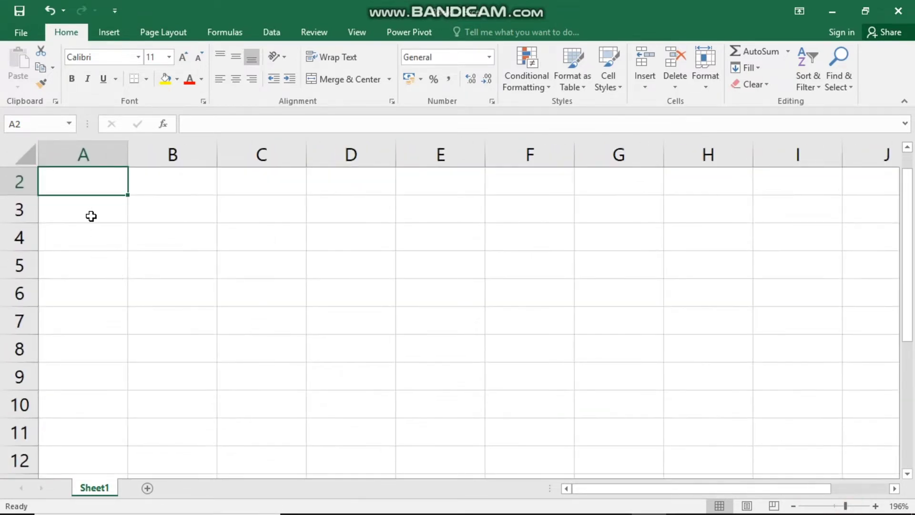
pyautogui.write('1')
pyautogui.press('Return')
pyautogui.write('2')
pyautogui.press('Return')
pyautogui.write('3')
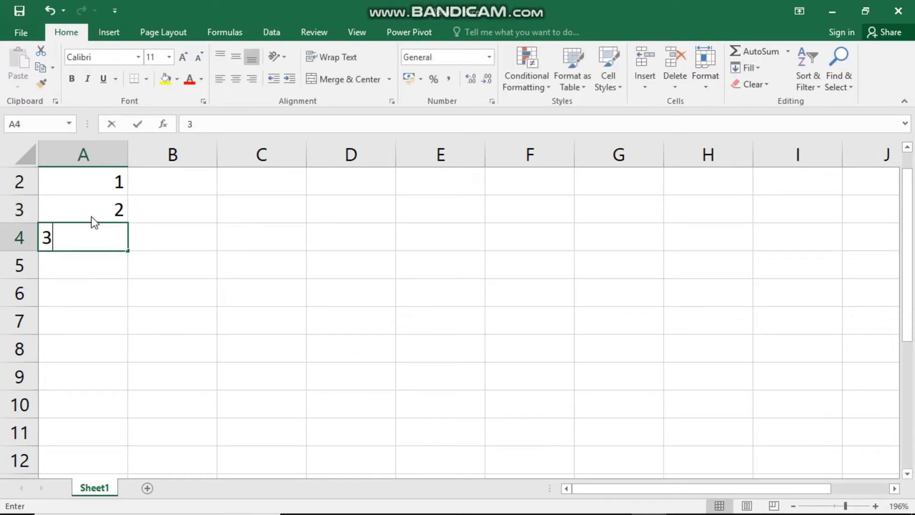
pyautogui.press('Return')
pyautogui.moveTo(113, 176); pyautogui.dragTo(121, 442)
pyautogui.click(172, 402)
pyautogui.moveTo(100, 179); pyautogui.dragTo(105, 439)
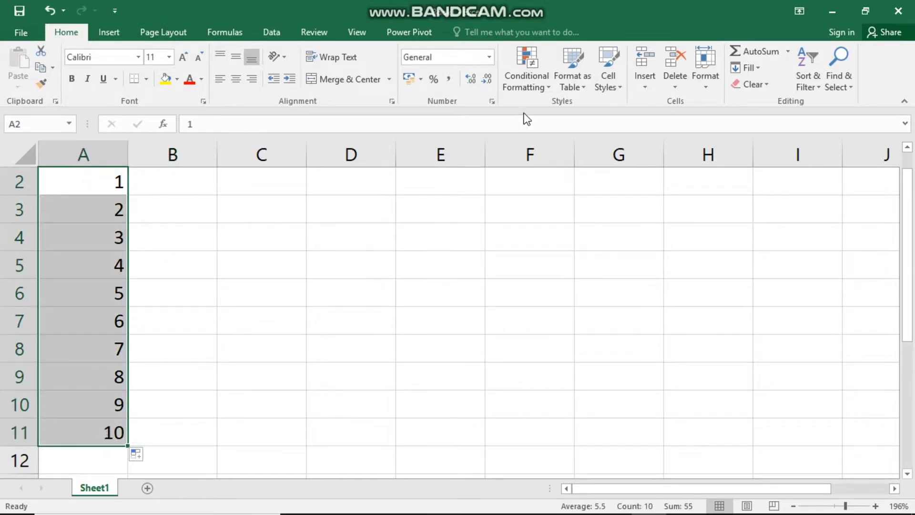
# Try a Greater Than highlight rule on the selected numbers, using a threshold of 2 and then 8.
pyautogui.click(535, 89)
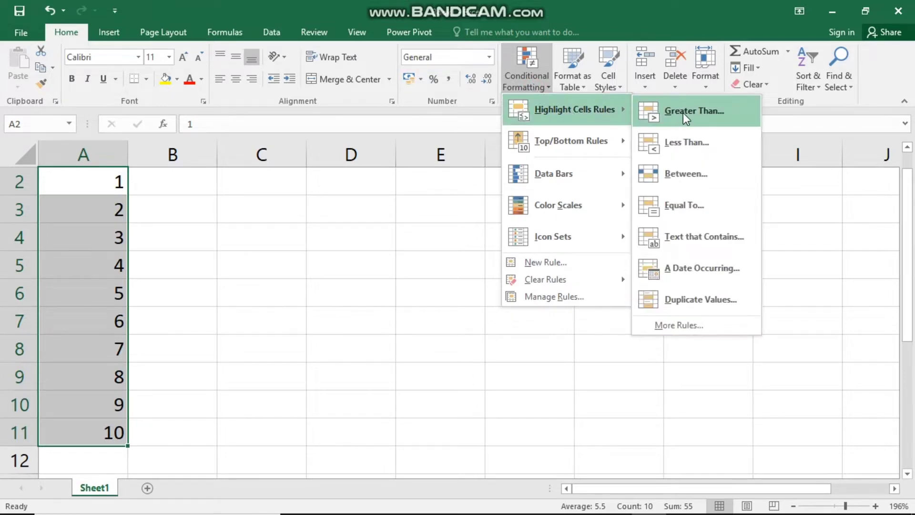
pyautogui.click(685, 111)
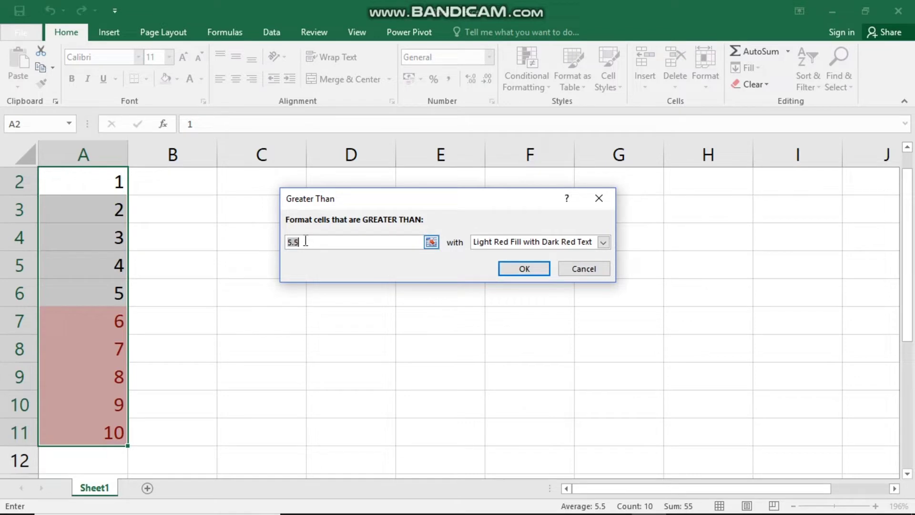
pyautogui.press('BackSpace')
pyautogui.write('2')
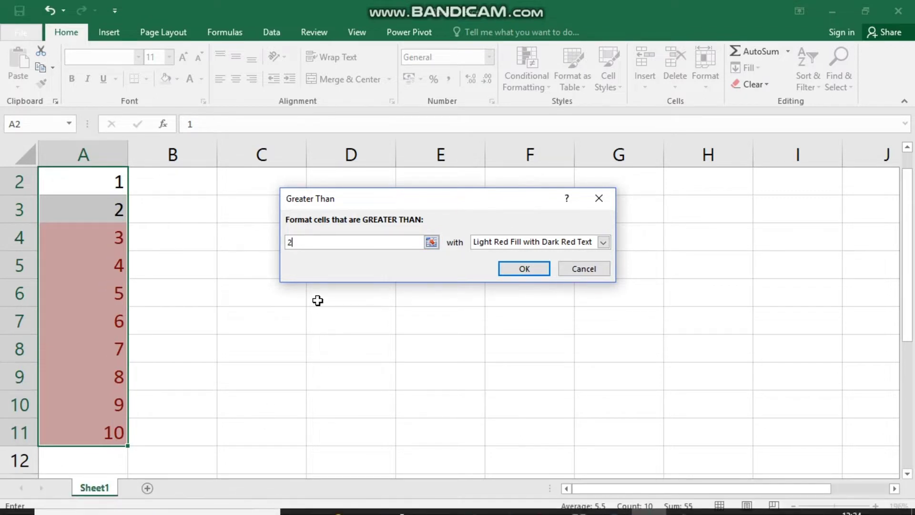
pyautogui.press('BackSpace')
pyautogui.write('8')
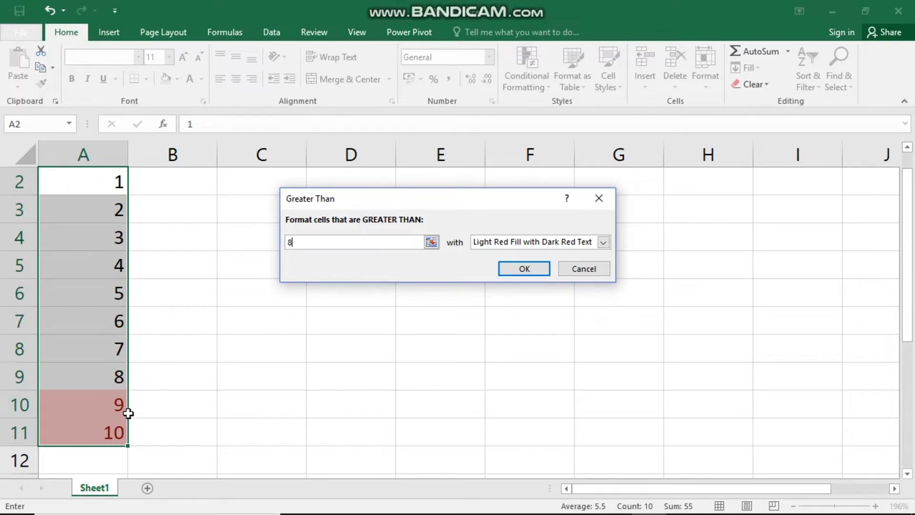
# Try the rule's Light Red Fill, Red Text, Yellow Fill with Dark Yellow Text, and Green Fill with Dark Green Text formats.
pyautogui.click(603, 242)
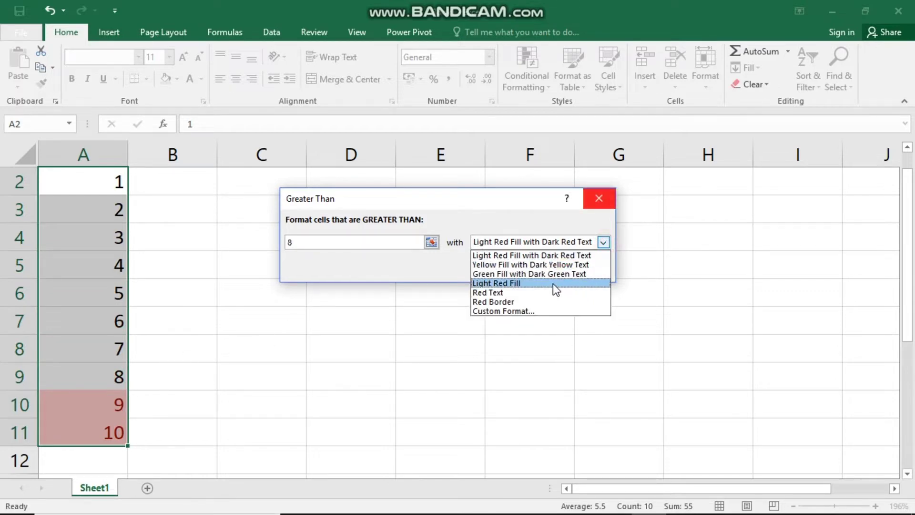
pyautogui.click(553, 285)
pyautogui.click(604, 242)
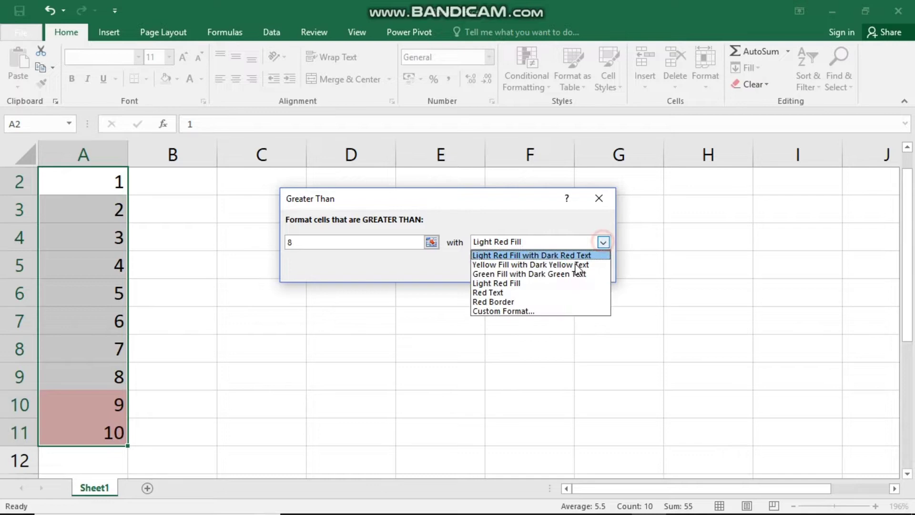
pyautogui.click(541, 294)
pyautogui.click(604, 242)
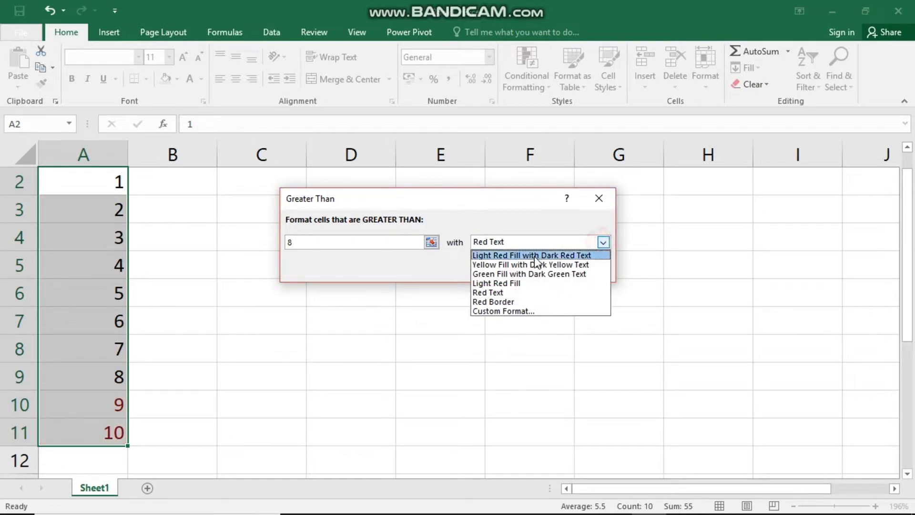
pyautogui.click(529, 265)
pyautogui.click(604, 242)
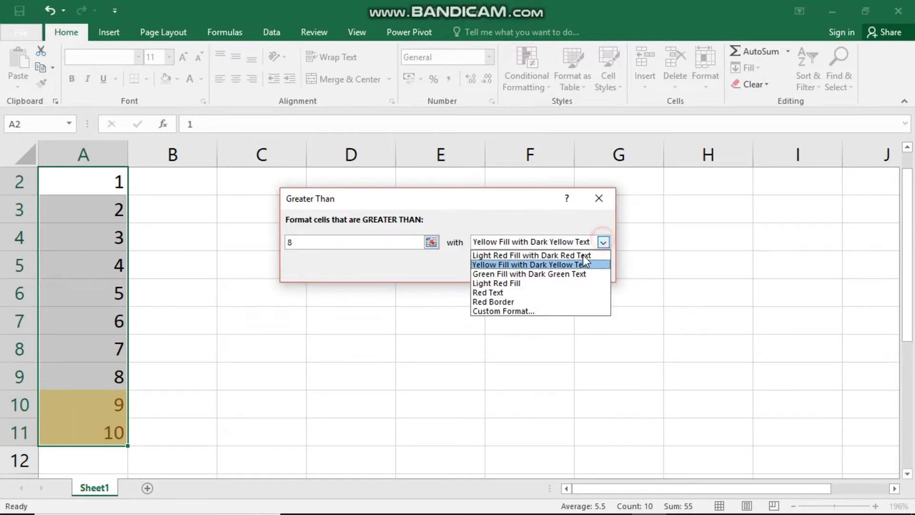
pyautogui.click(555, 275)
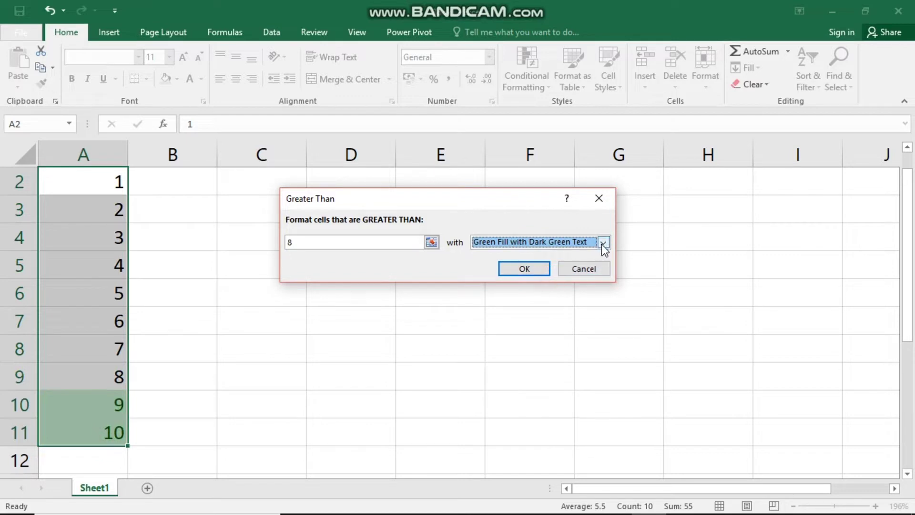
# Try Greater Than thresholds of 5 and 4, then dismiss the rule without applying it.
pyautogui.click(376, 244)
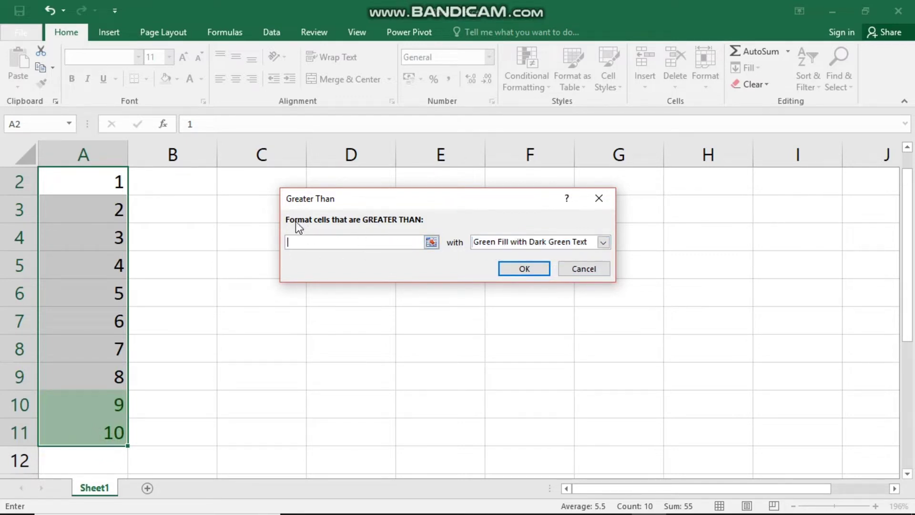
pyautogui.write('5')
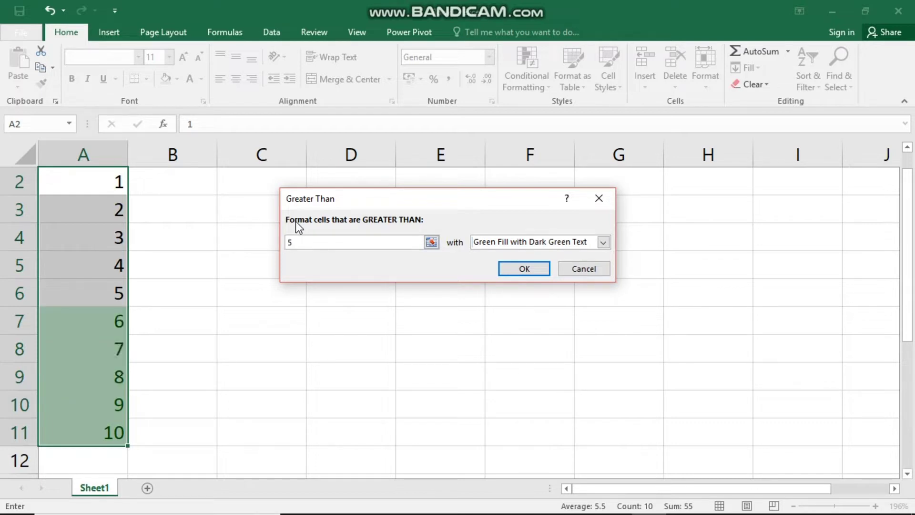
pyautogui.write('4')
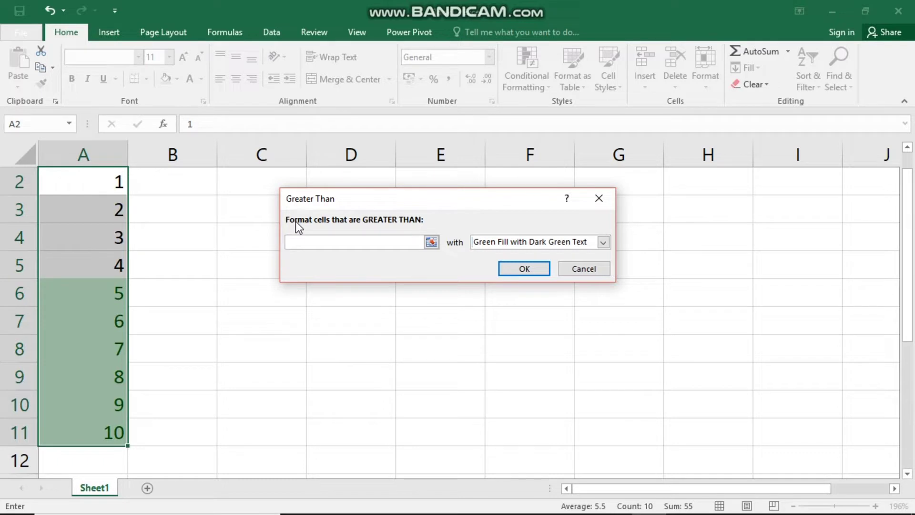
pyautogui.click(600, 198)
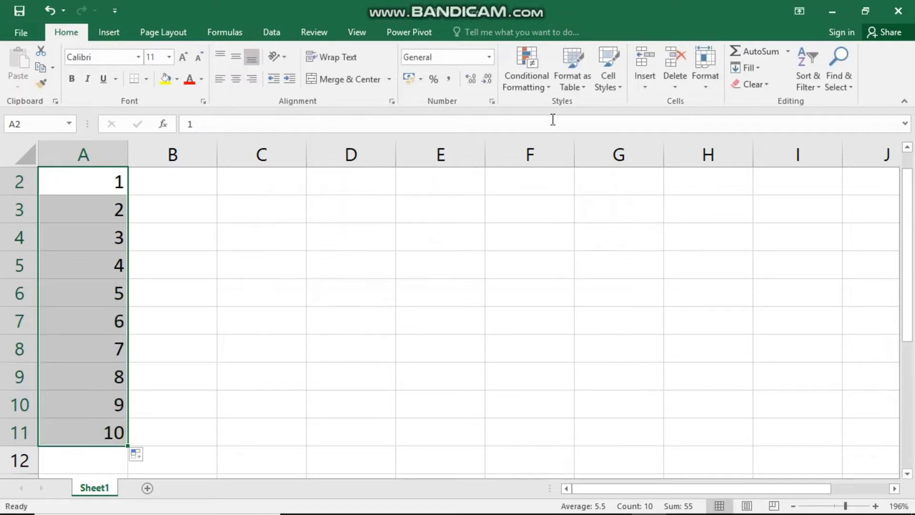
# Try a Less Than highlight rule on the selected numbers with thresholds of 5, 4 and then 8.
pyautogui.click(537, 86)
pyautogui.moveTo(579, 113)
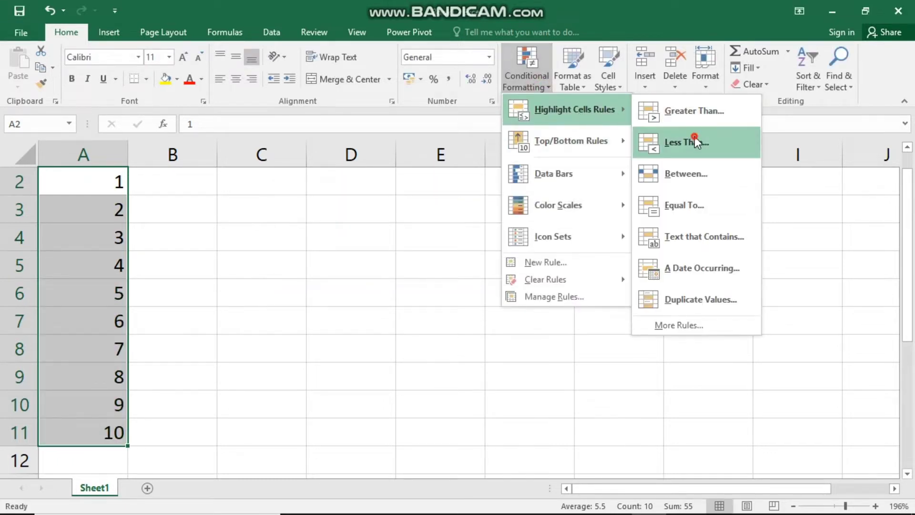
pyautogui.click(691, 139)
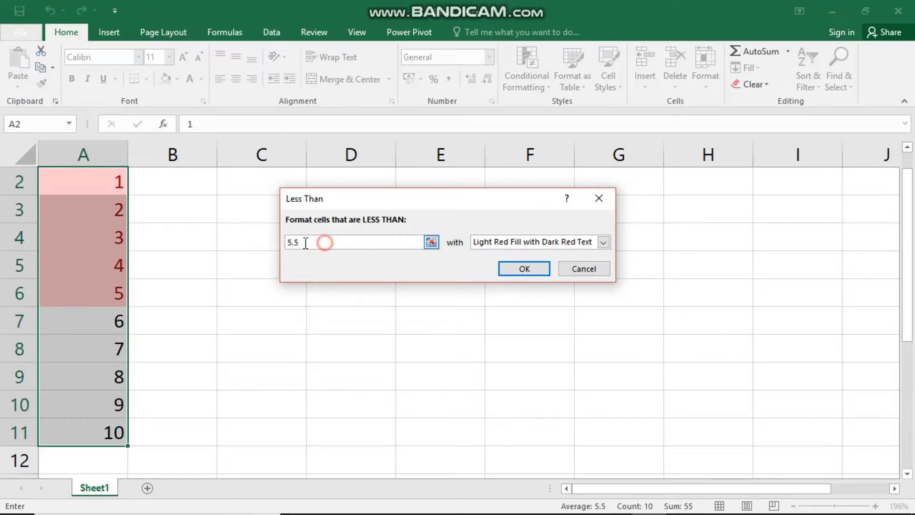
pyautogui.press('BackSpace')
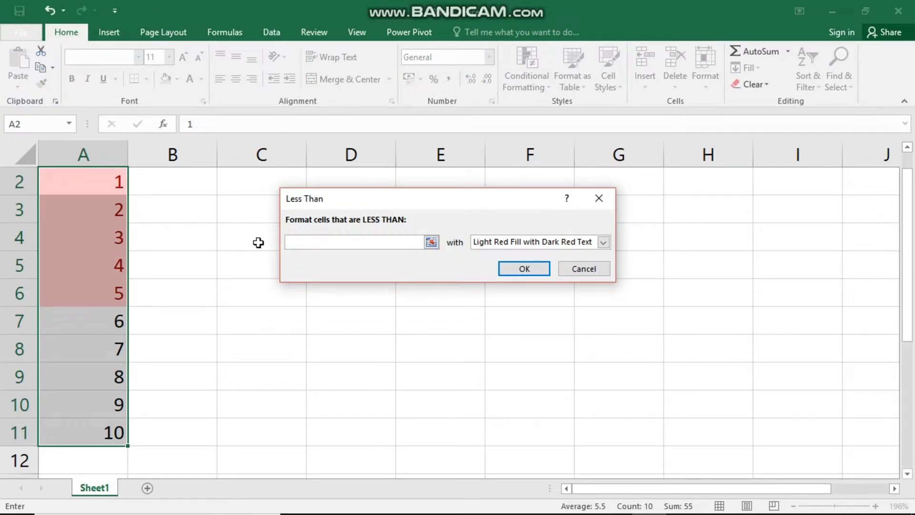
pyautogui.write('5')
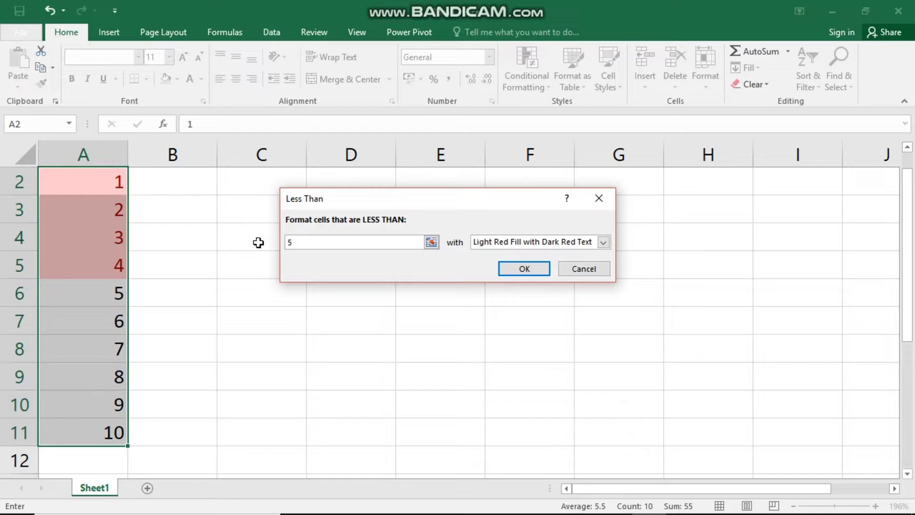
pyautogui.write('4')
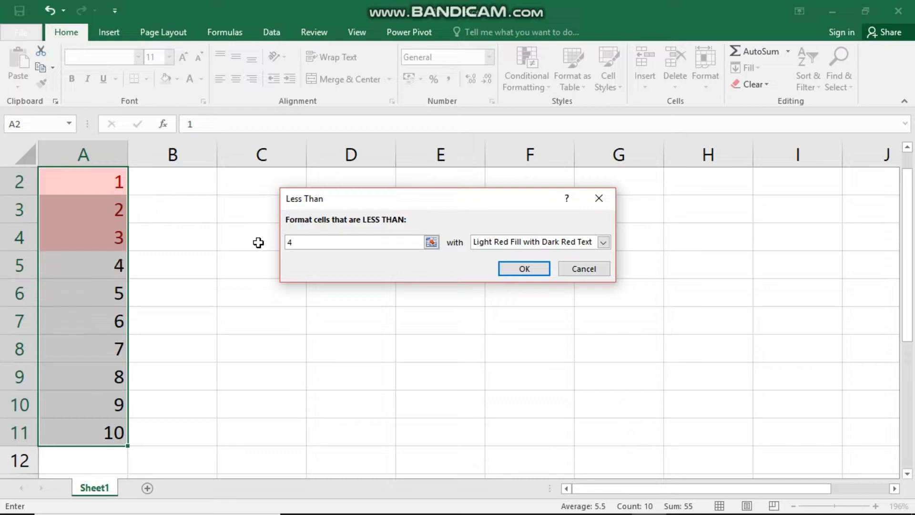
pyautogui.write('8')
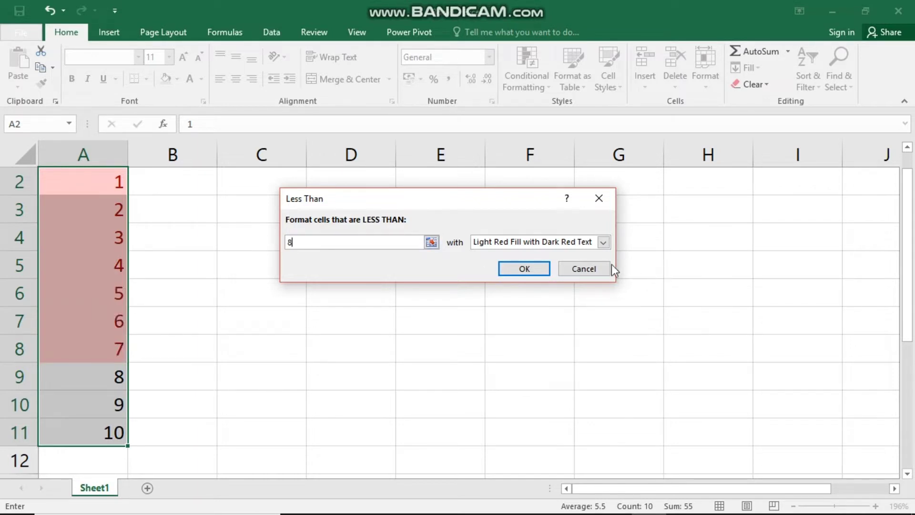
# Preview the Less Than rule with Green Fill with Dark Green Text, then dismiss it without applying.
pyautogui.click(604, 242)
pyautogui.click(518, 274)
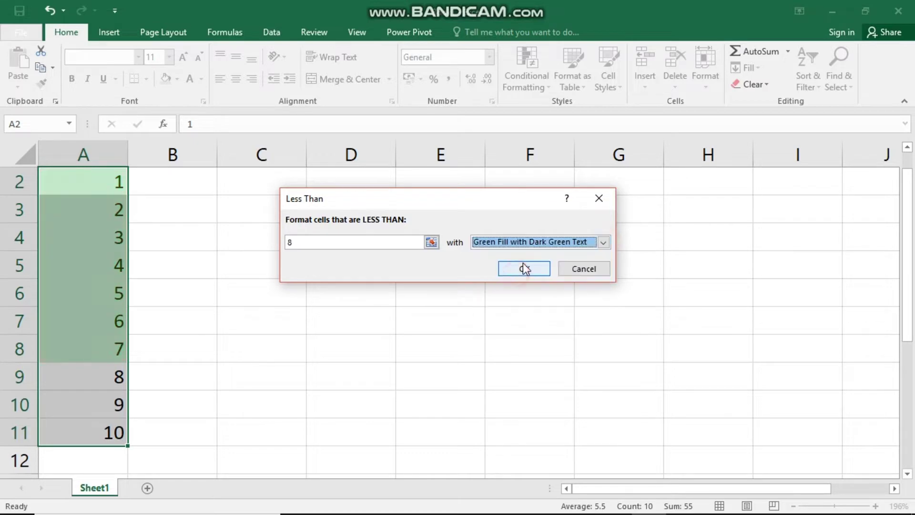
pyautogui.click(599, 198)
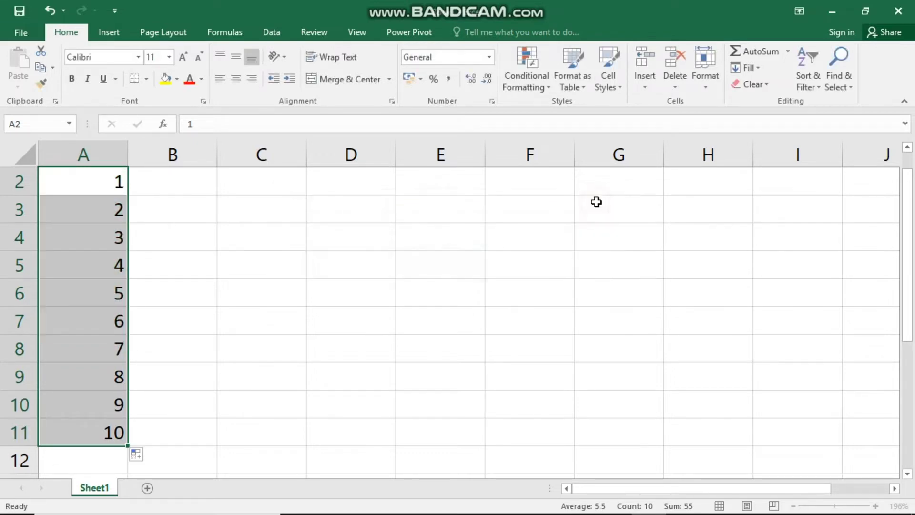
# Try a Between highlight rule on the selected numbers with limits of 2 and 5.
pyautogui.click(534, 81)
pyautogui.moveTo(567, 115)
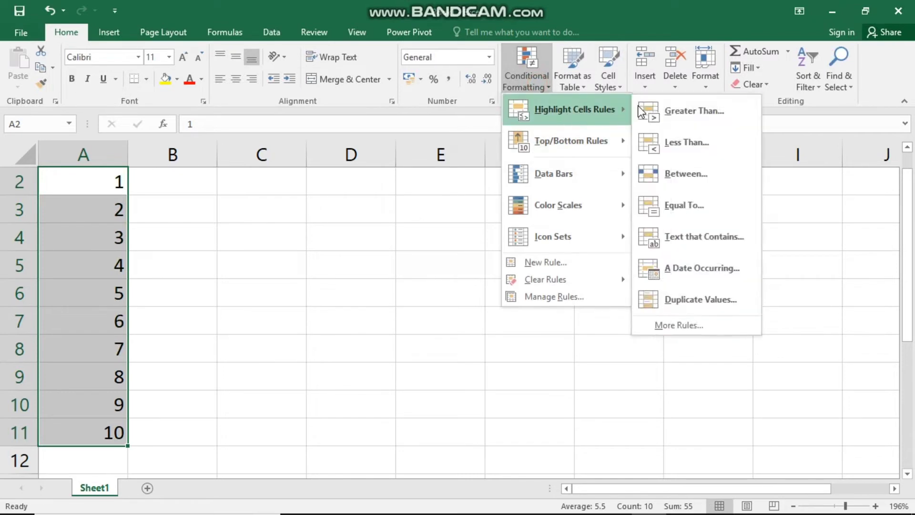
pyautogui.click(701, 173)
pyautogui.moveTo(448, 198); pyautogui.dragTo(507, 248)
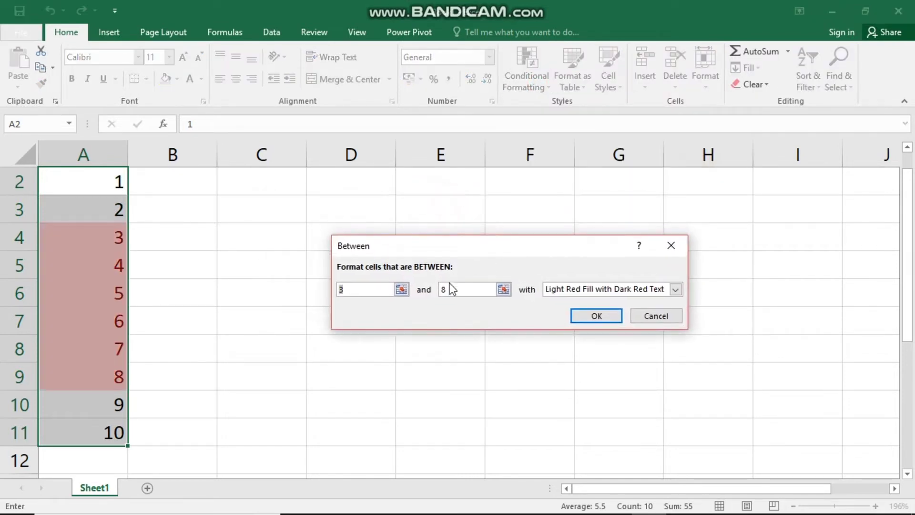
pyautogui.click(359, 288)
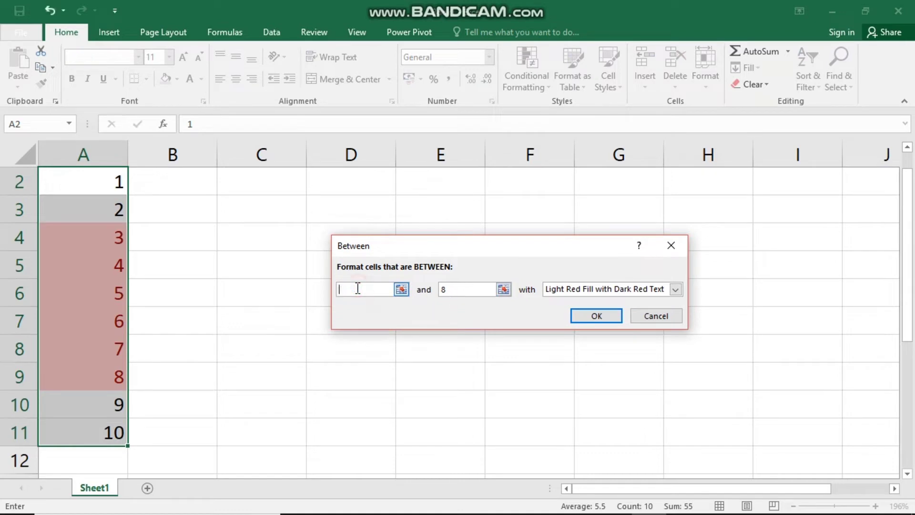
pyautogui.write('2')
pyautogui.click(456, 288)
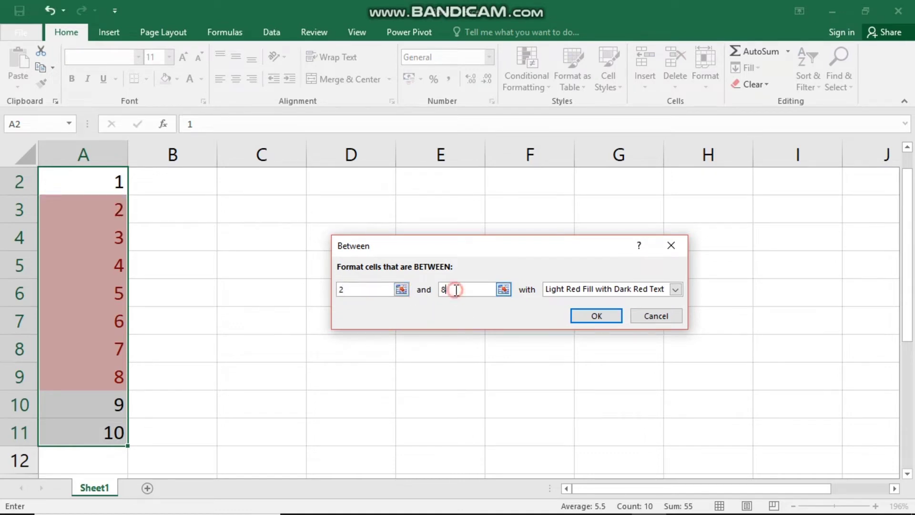
pyautogui.write('5')
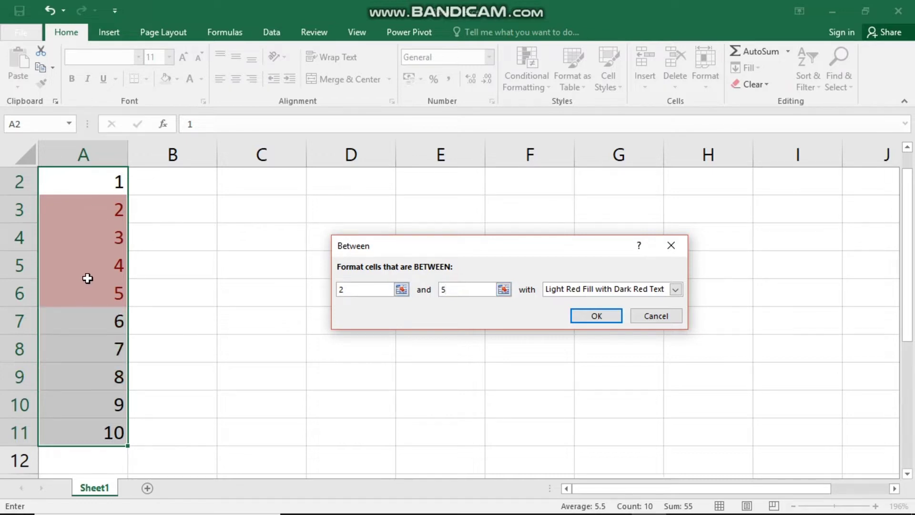
# Preview the Between rule with Green Fill with Dark Green Text, Light Red Fill with Dark Red Text, and Yellow Fill with Dark Yellow Text.
pyautogui.click(676, 289)
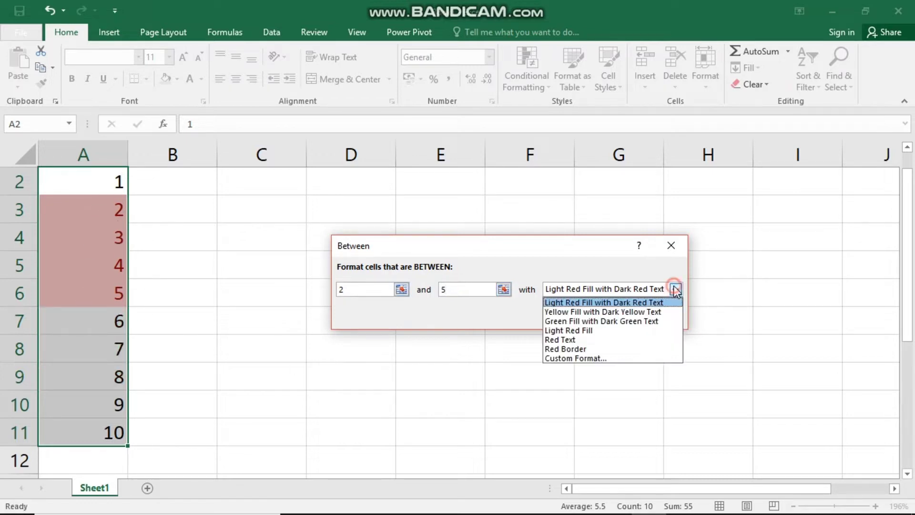
pyautogui.click(601, 321)
pyautogui.click(676, 289)
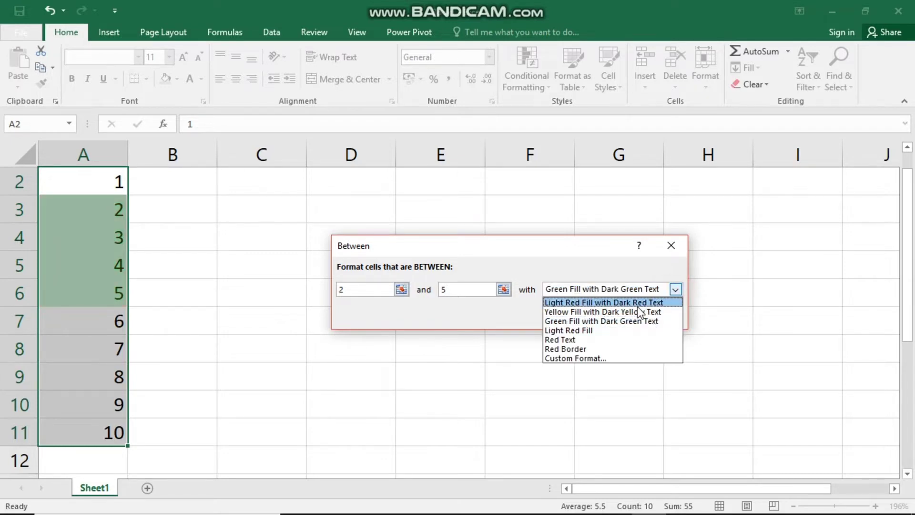
pyautogui.click(639, 303)
pyautogui.click(675, 289)
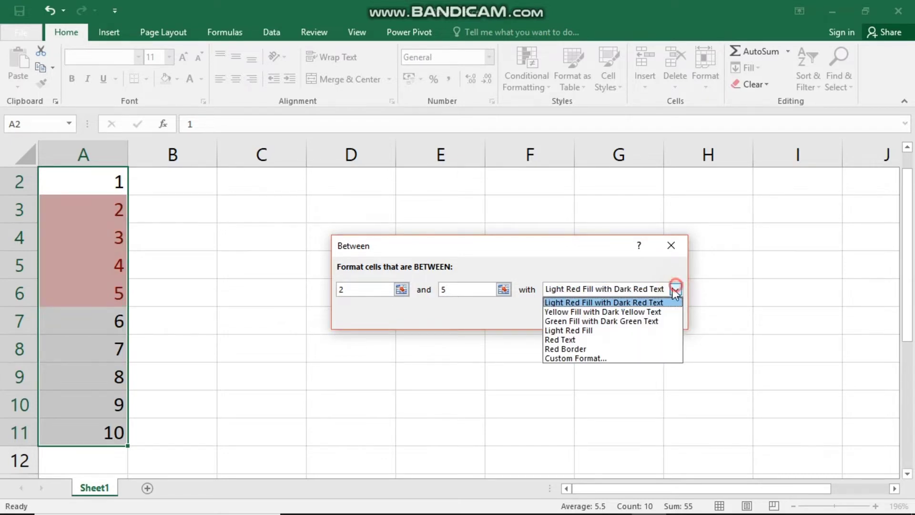
pyautogui.click(646, 311)
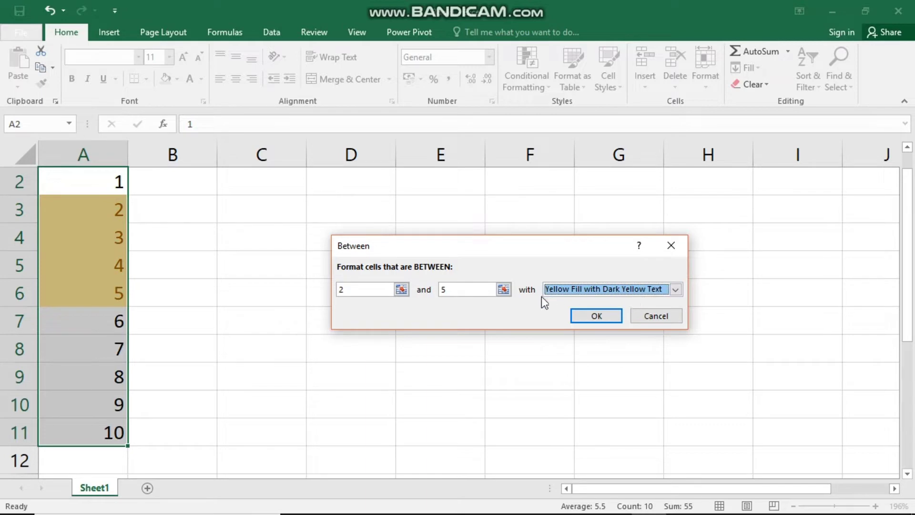
# Preview the Between rule with Light Red Fill, Red Text, and Green Fill with Dark Green Text, and dismiss it without applying.
pyautogui.click(666, 293)
pyautogui.click(596, 329)
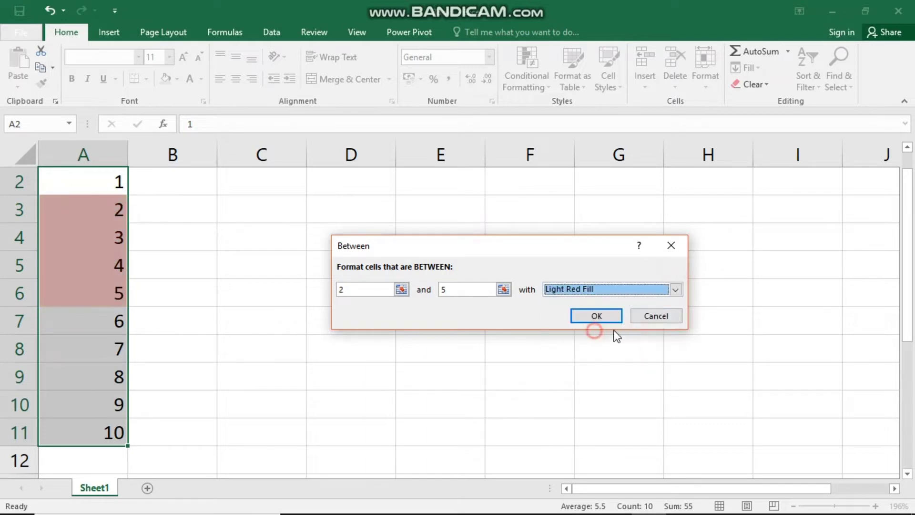
pyautogui.click(676, 291)
pyautogui.click(623, 339)
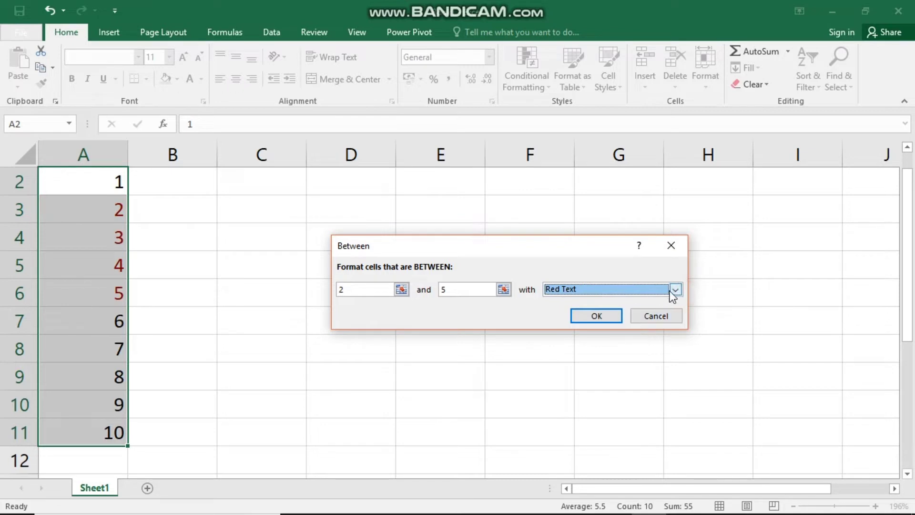
pyautogui.click(673, 295)
pyautogui.click(619, 320)
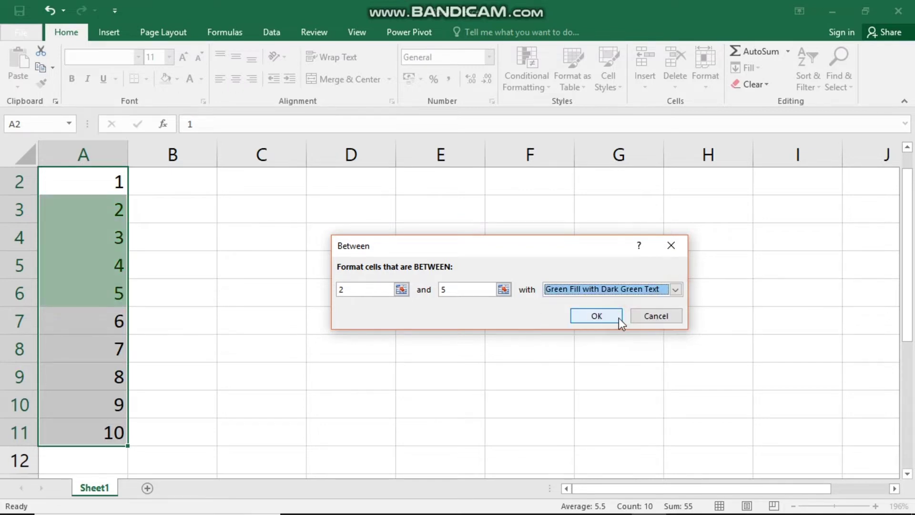
pyautogui.click(670, 245)
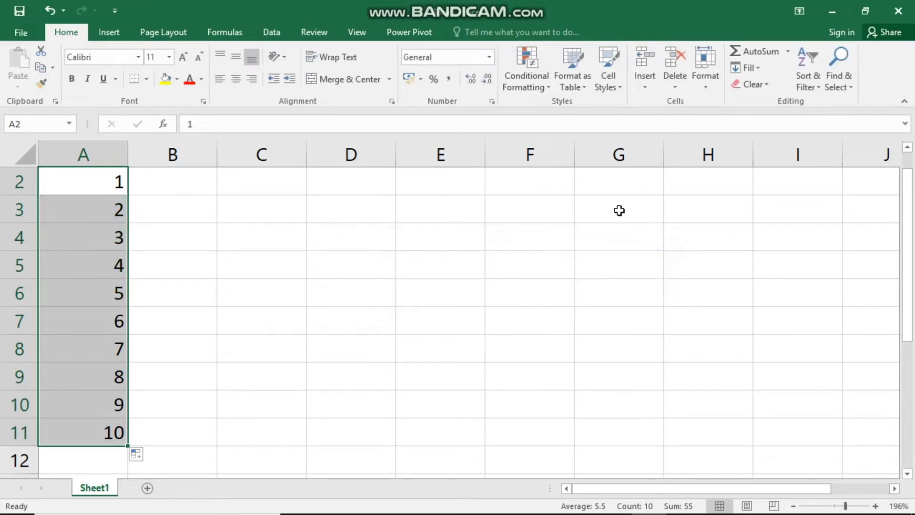
# Try an Equal To highlight rule on the selected numbers with values of 10 and 7, and dismiss it without applying.
pyautogui.click(533, 86)
pyautogui.moveTo(619, 110)
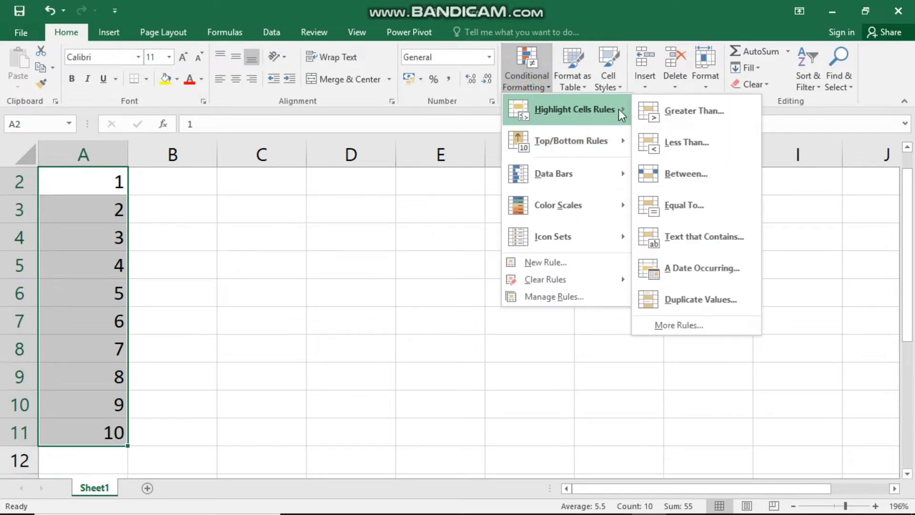
pyautogui.click(674, 206)
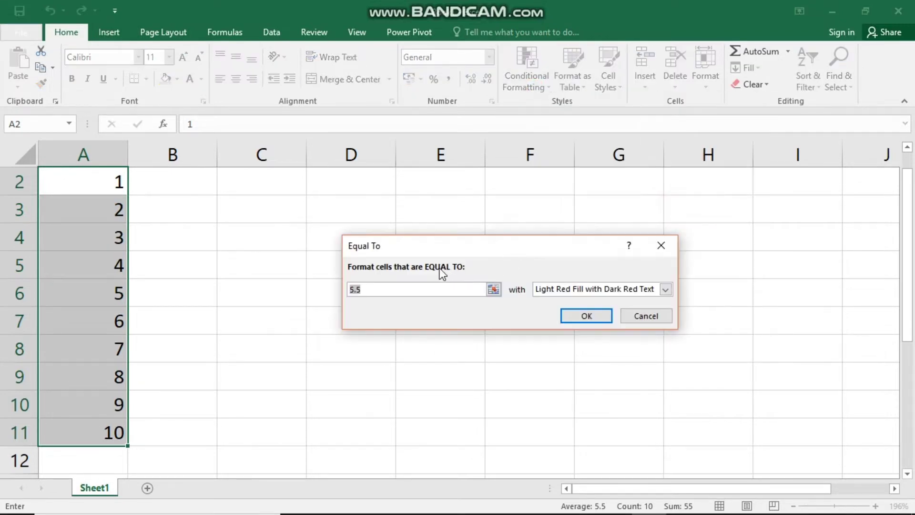
pyautogui.press('BackSpace')
pyautogui.write('10')
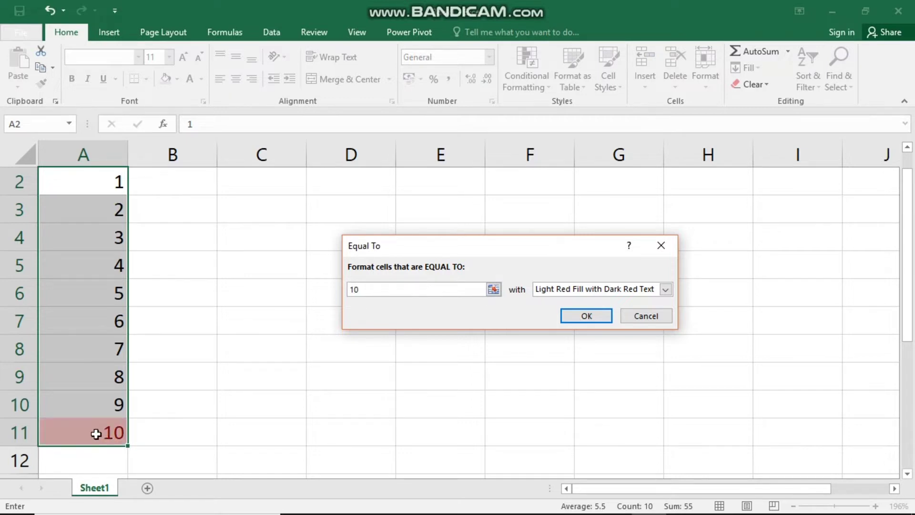
pyautogui.press('BackSpace')
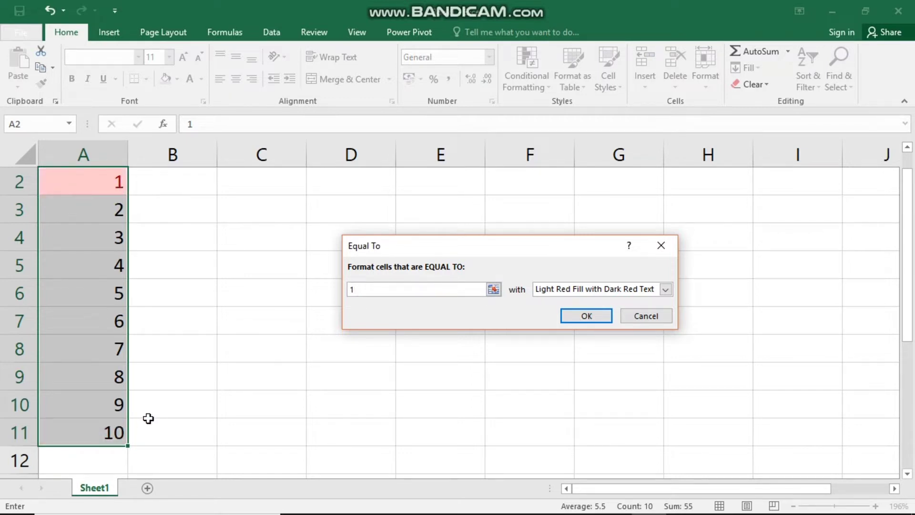
pyautogui.write('7')
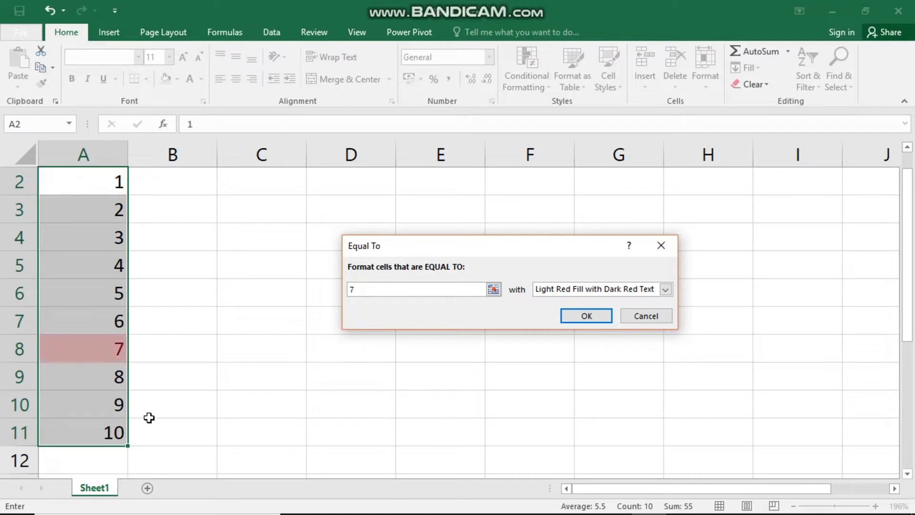
pyautogui.click(630, 319)
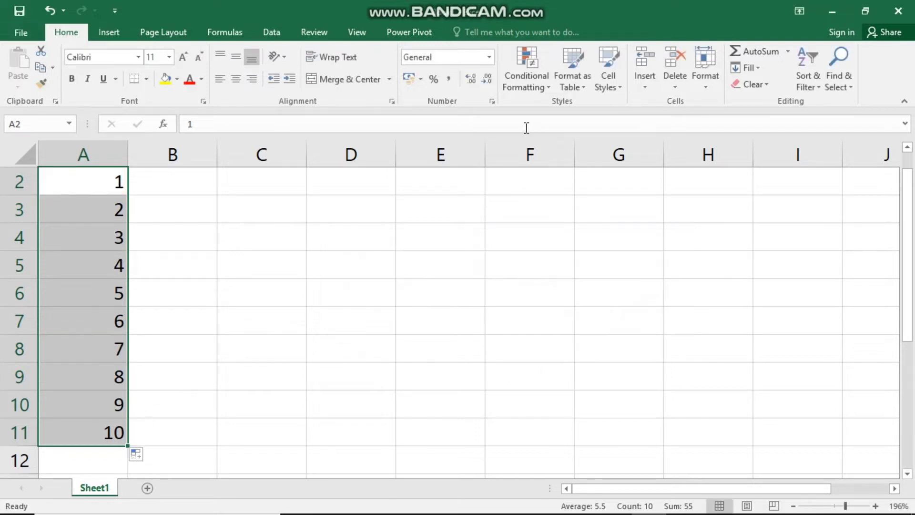
pyautogui.click(536, 91)
pyautogui.moveTo(554, 111)
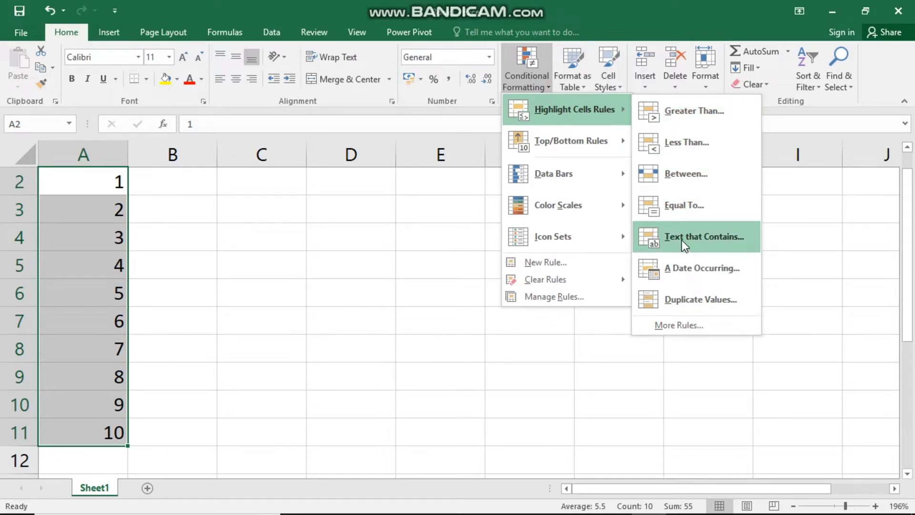
pyautogui.click(351, 312)
pyautogui.click(225, 268)
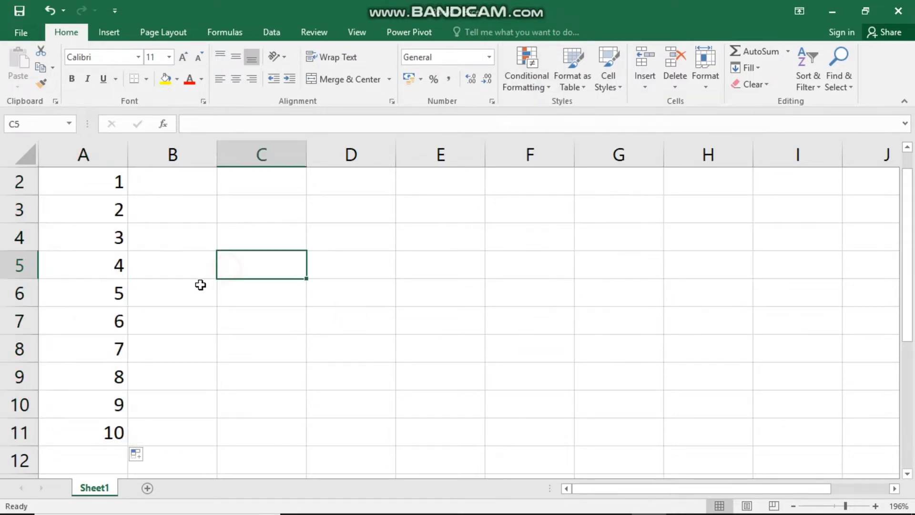
# Enter a person's first name in cell B4 and "pc native" in cell B5.
pyautogui.click(181, 238)
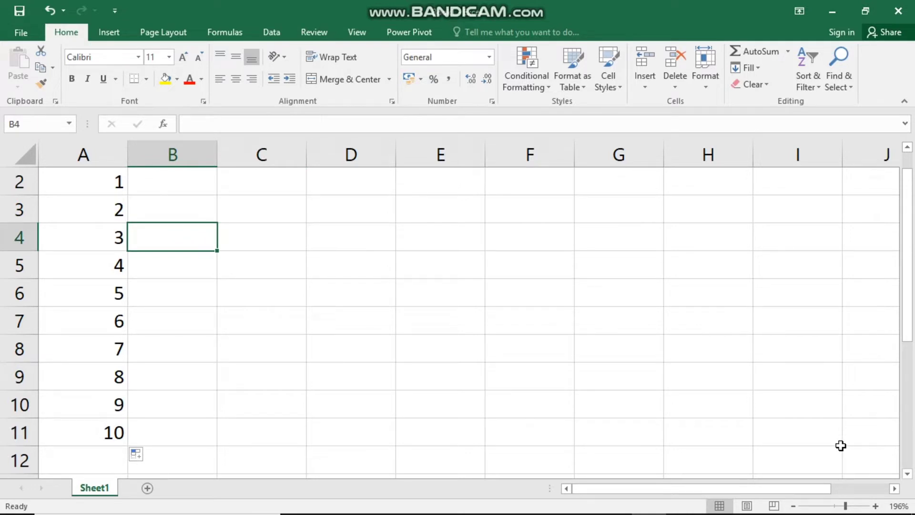
pyautogui.write('nikhil')
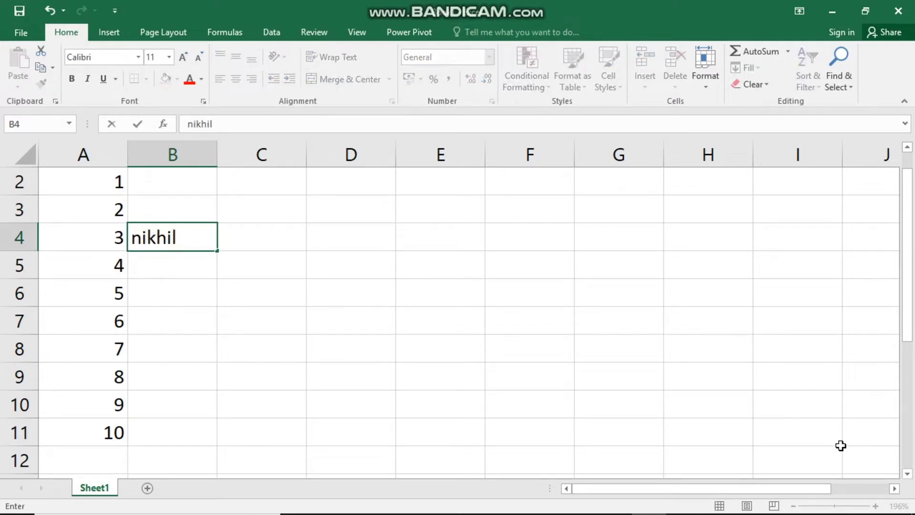
pyautogui.press('Return')
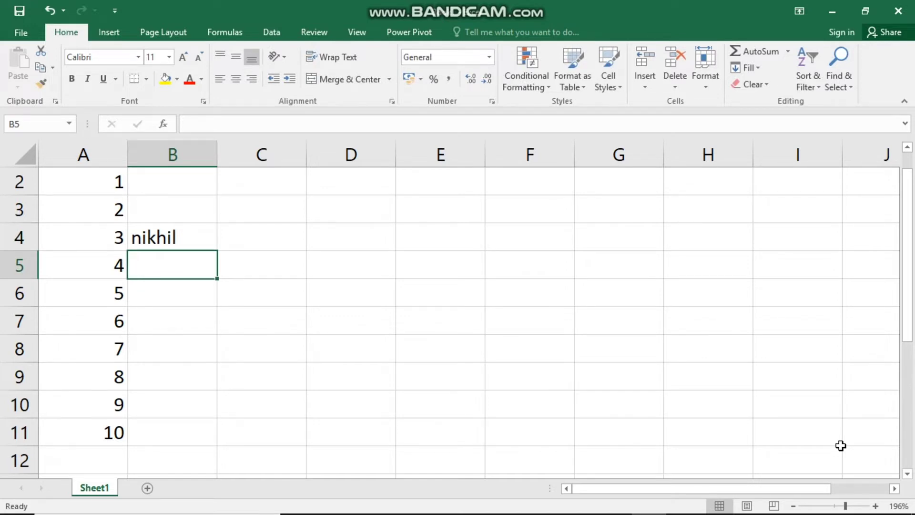
pyautogui.write('pc na')
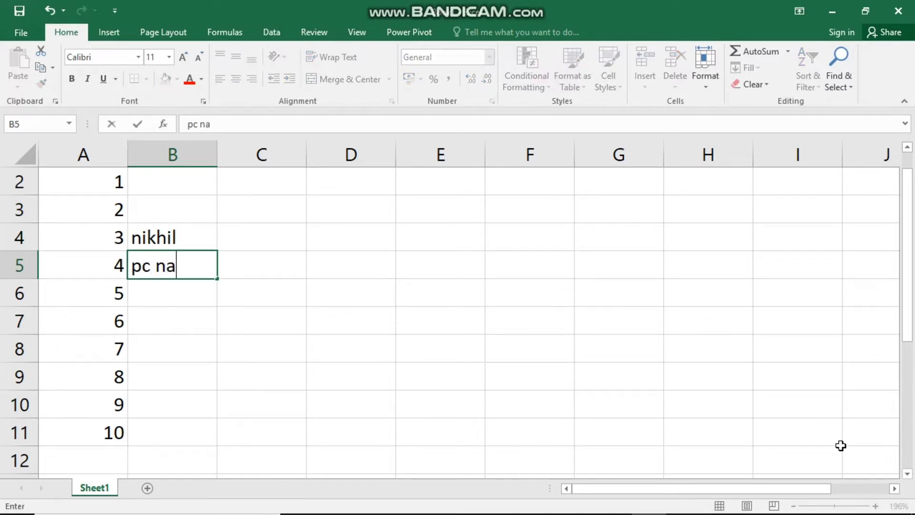
pyautogui.write('tive')
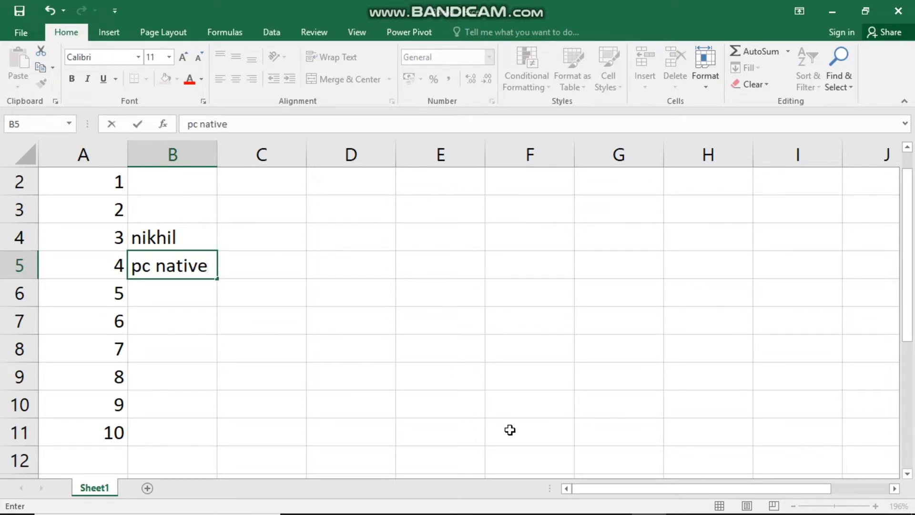
pyautogui.click(228, 342)
# Try a Text That Contains highlight rule on cells B4:B5 with the text "n".
pyautogui.moveTo(184, 235); pyautogui.dragTo(201, 262)
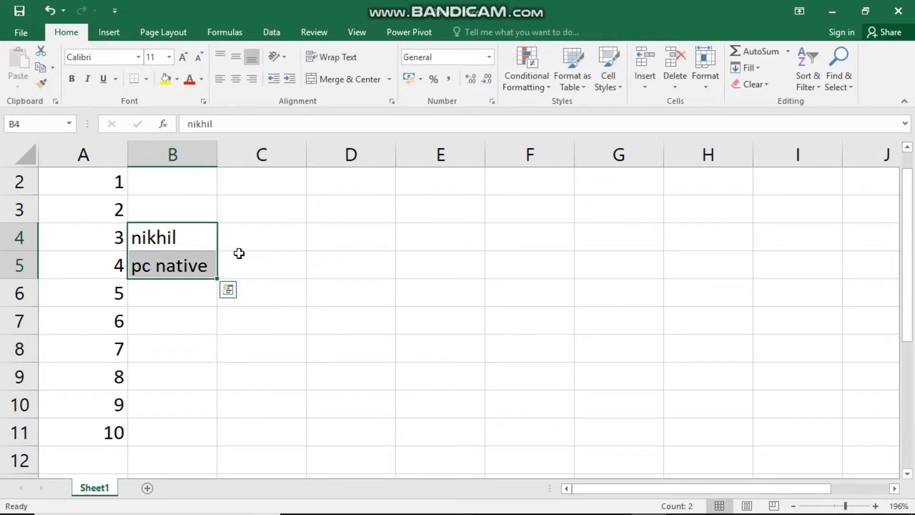
pyautogui.click(534, 82)
pyautogui.moveTo(563, 138)
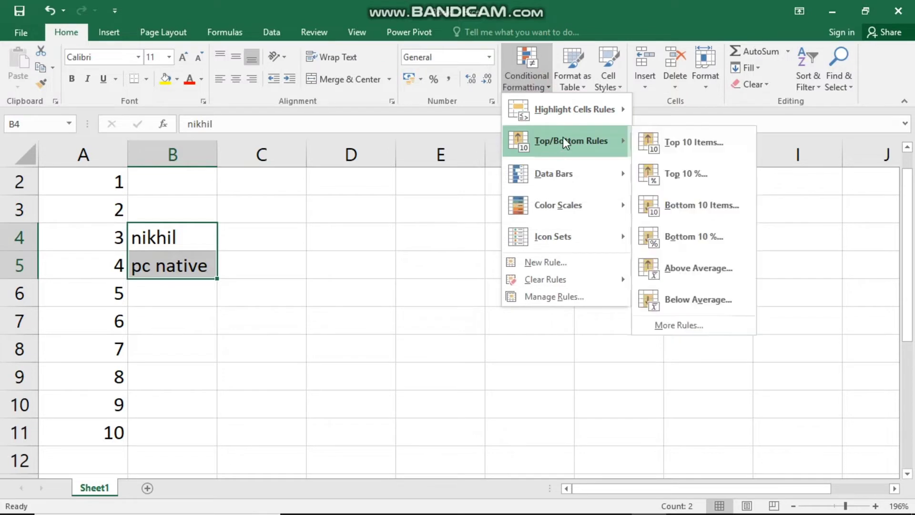
pyautogui.moveTo(601, 116)
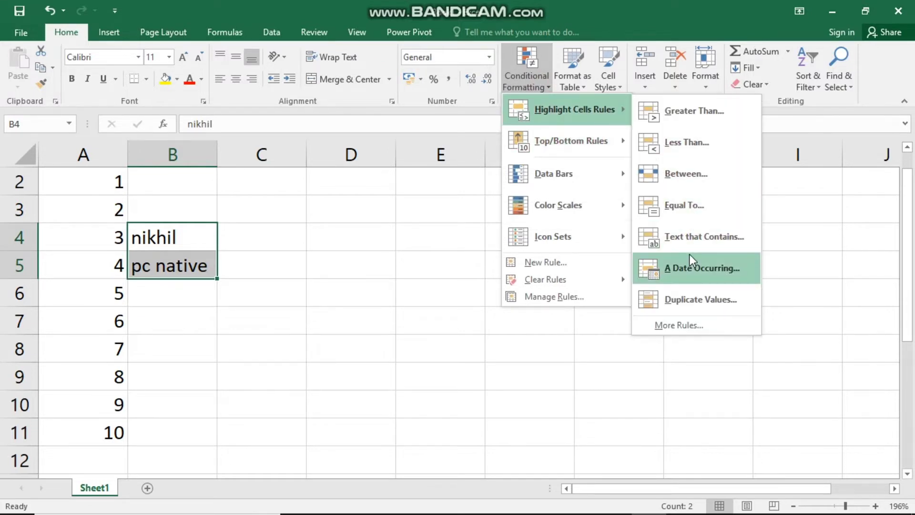
pyautogui.click(691, 239)
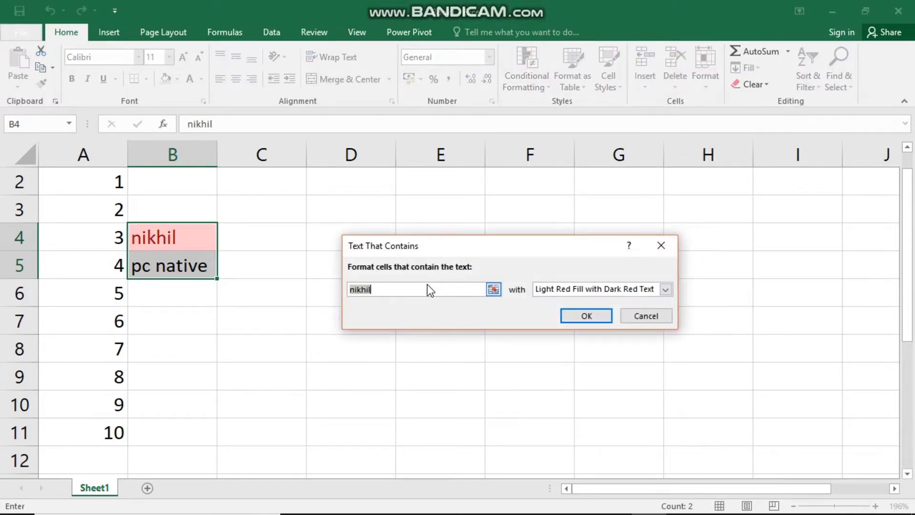
pyautogui.press('BackSpace')
pyautogui.write('n')
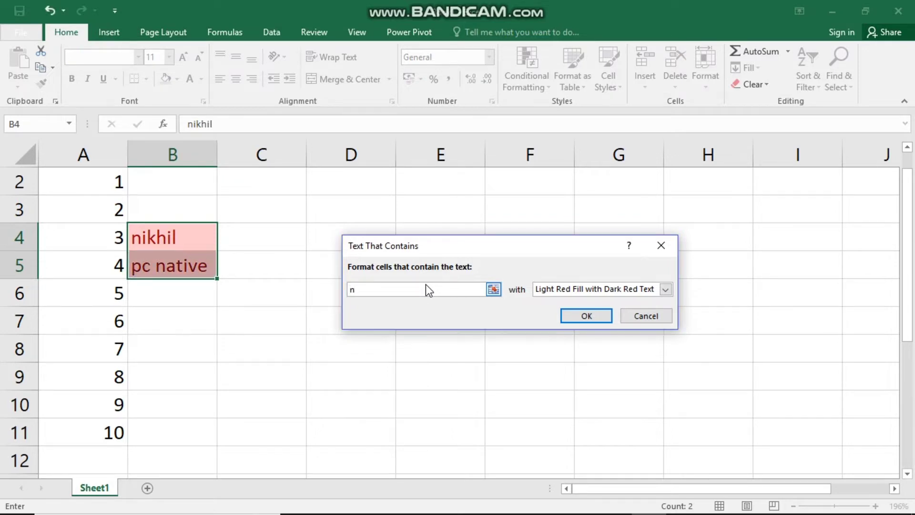
# Try the Text That Contains rule with the first name from B4 and with "pc", and dismiss it without applying.
pyautogui.press('BackSpace')
pyautogui.write('nikhil')
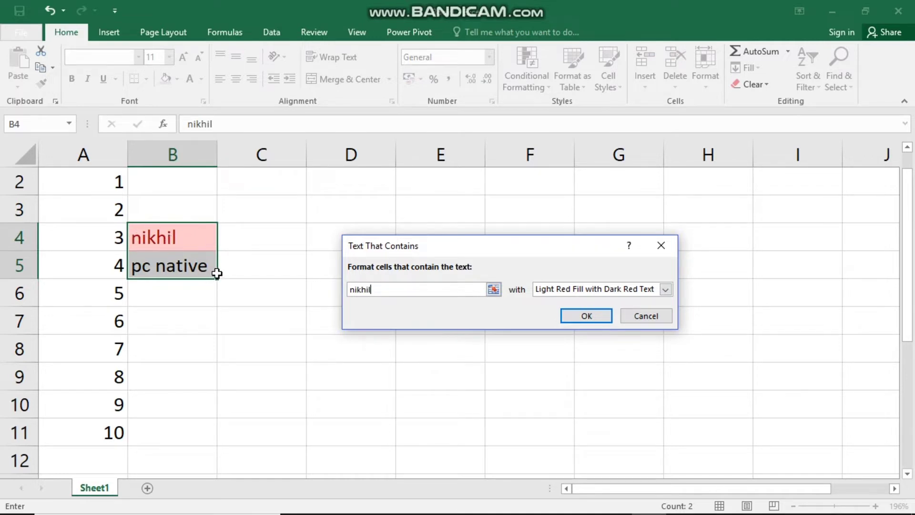
pyautogui.press('BackSpace')
pyautogui.press('BackSpace')
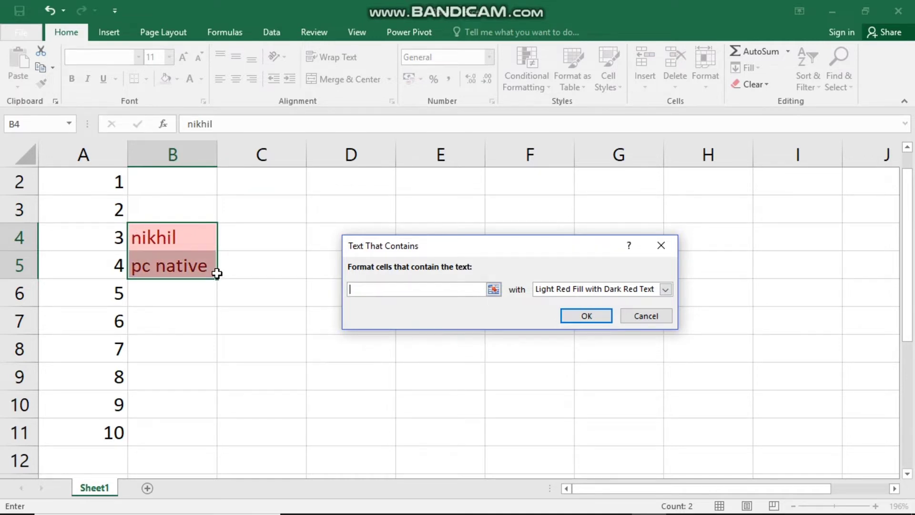
pyautogui.write('pc')
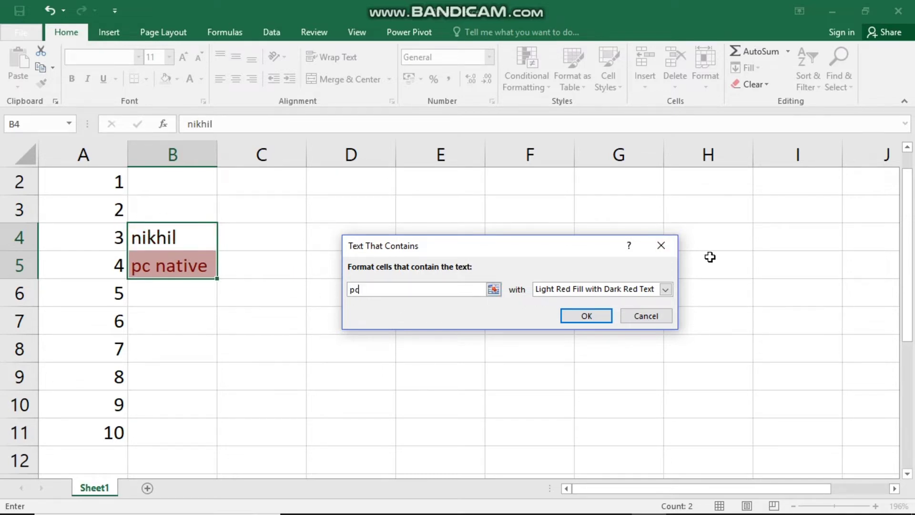
pyautogui.click(662, 245)
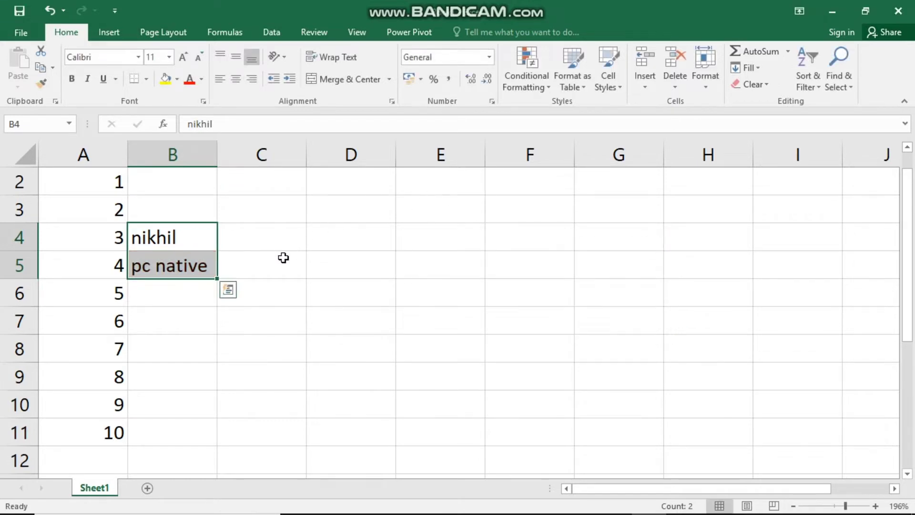
# Clear the sample text from cells B4:B5.
pyautogui.press('Delete')
pyautogui.click(264, 269)
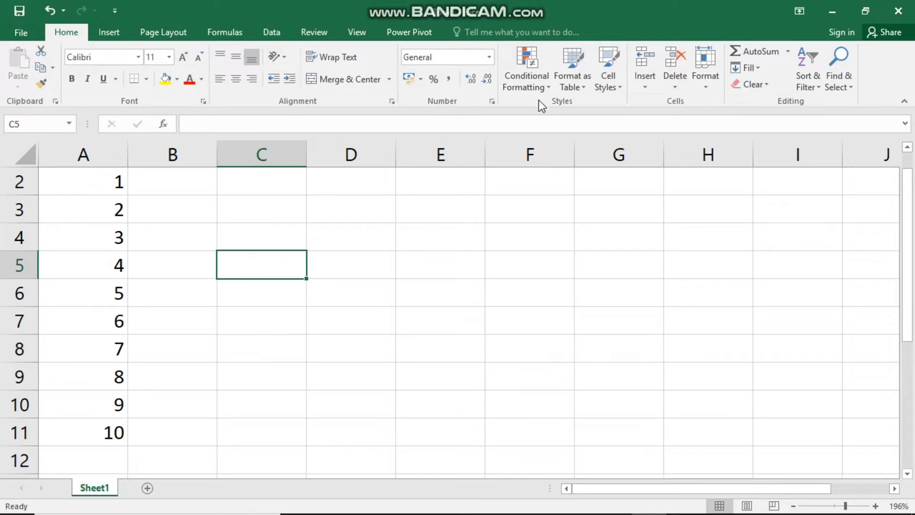
pyautogui.click(542, 87)
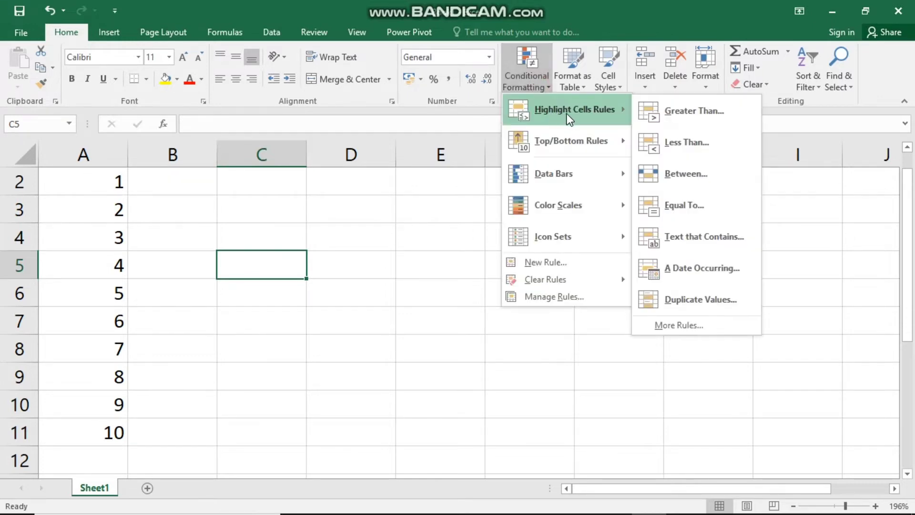
pyautogui.click(259, 303)
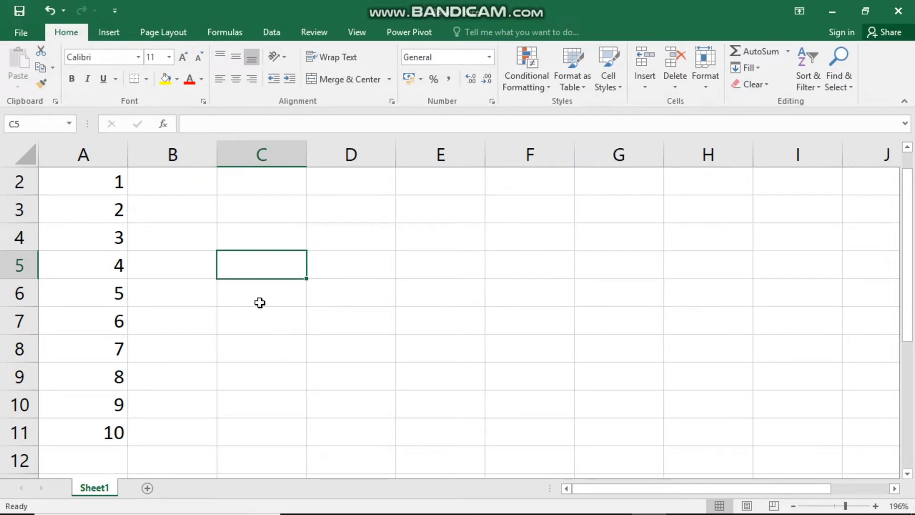
# Apply an A Date Occurring highlight rule to cell C5 for Today, with Light Red Fill with Dark Red Text.
pyautogui.click(264, 286)
pyautogui.click(268, 268)
pyautogui.click(511, 79)
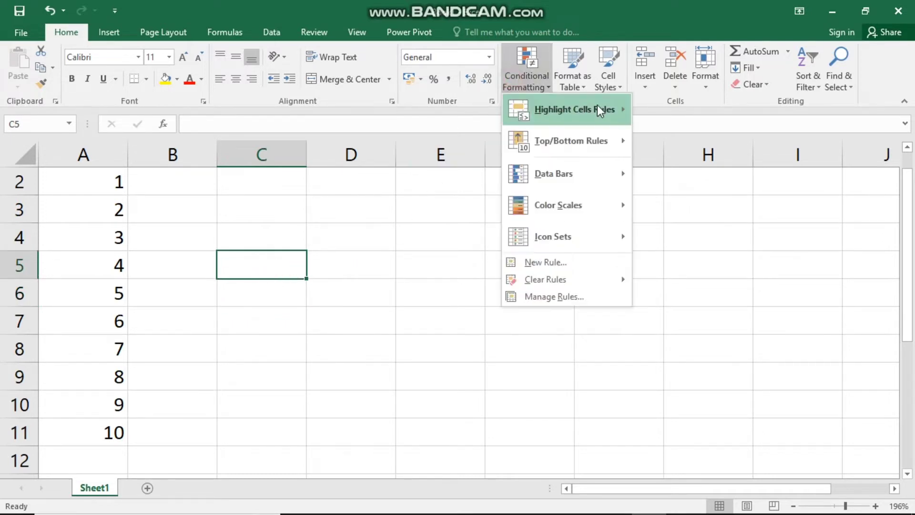
pyautogui.moveTo(608, 110)
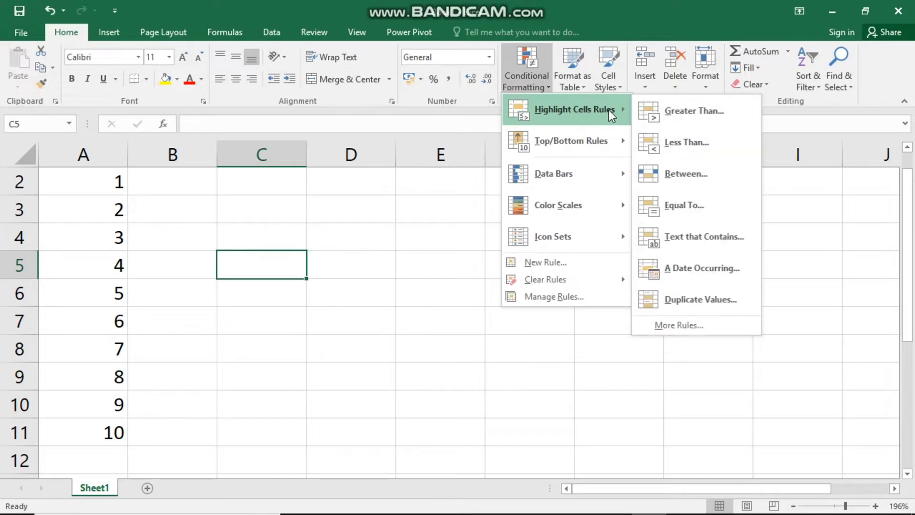
pyautogui.click(701, 265)
pyautogui.click(459, 272)
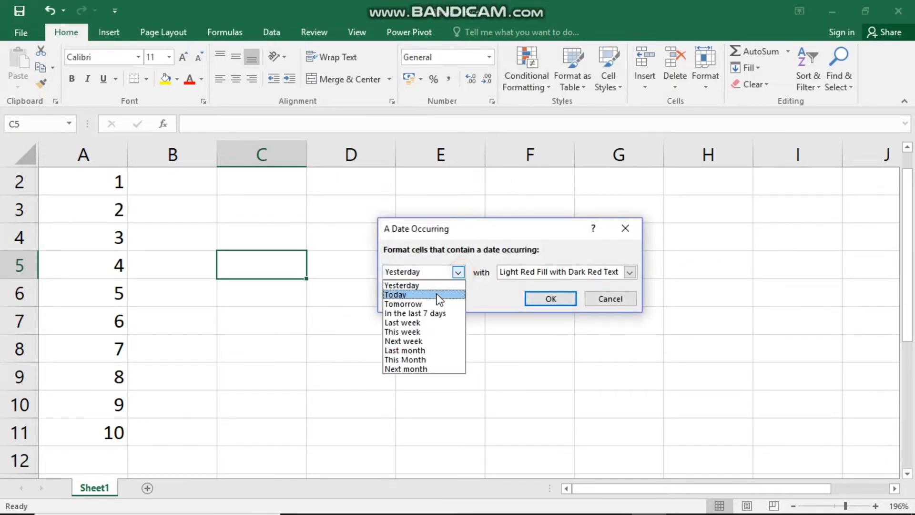
pyautogui.click(434, 297)
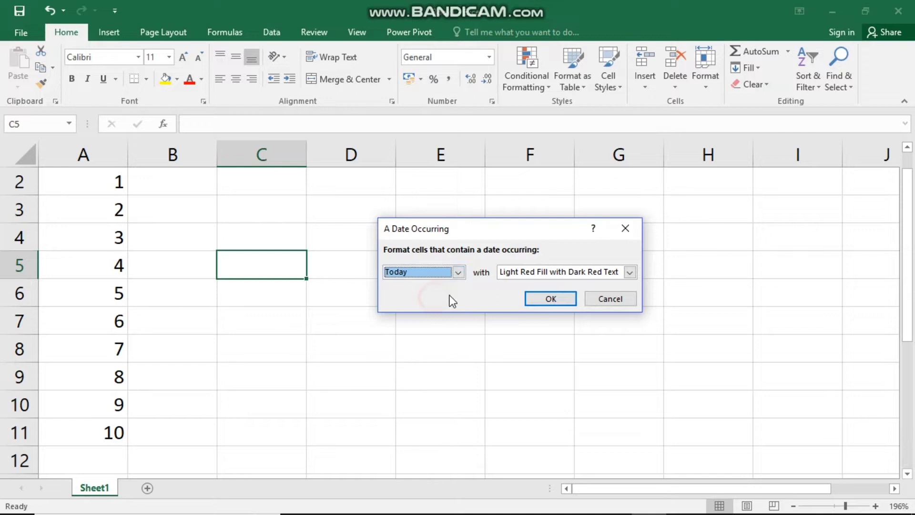
pyautogui.click(543, 298)
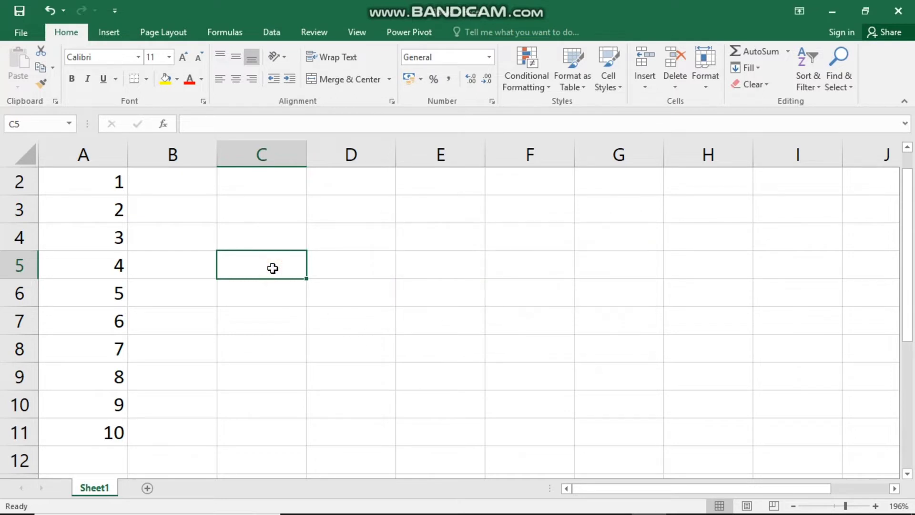
# Enter the date 24/04/2020 in cell C5.
pyautogui.write('24/')
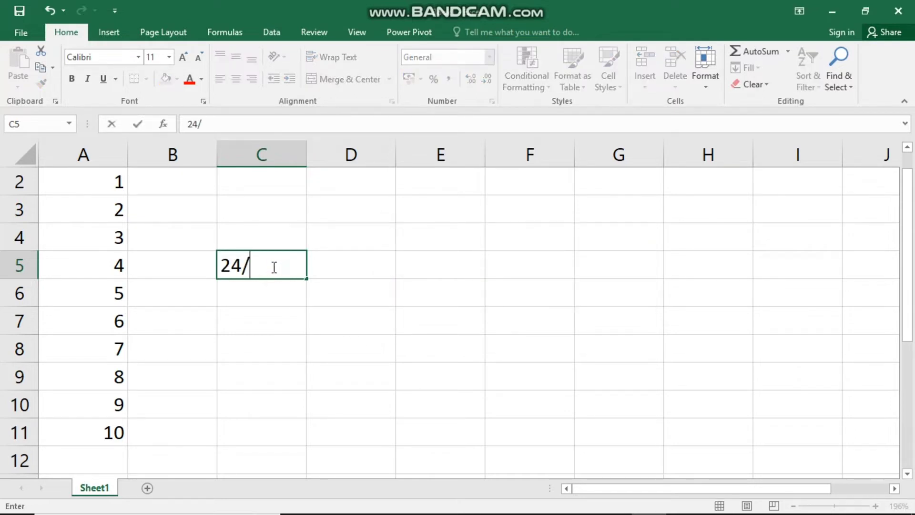
pyautogui.write('04/2020')
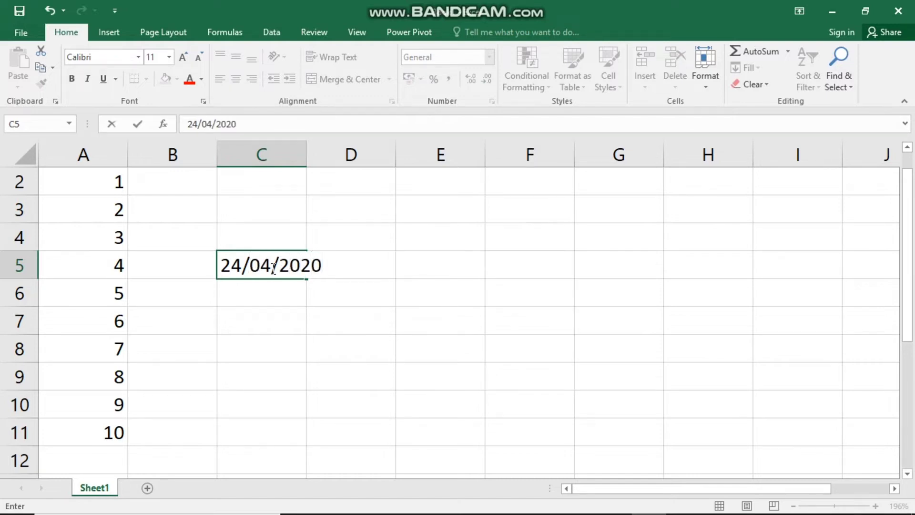
pyautogui.press('Return')
pyautogui.click(283, 330)
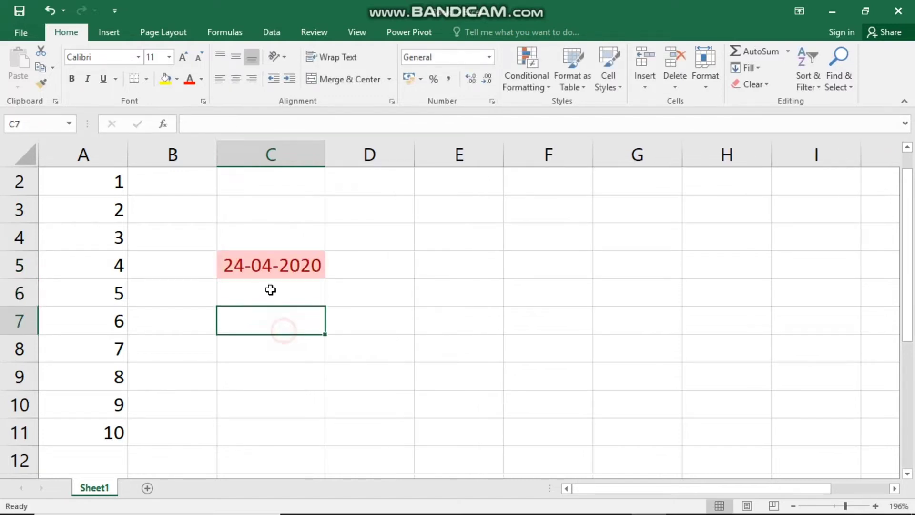
# Clear the conditional formatting rules from cell C5 only.
pyautogui.click(275, 271)
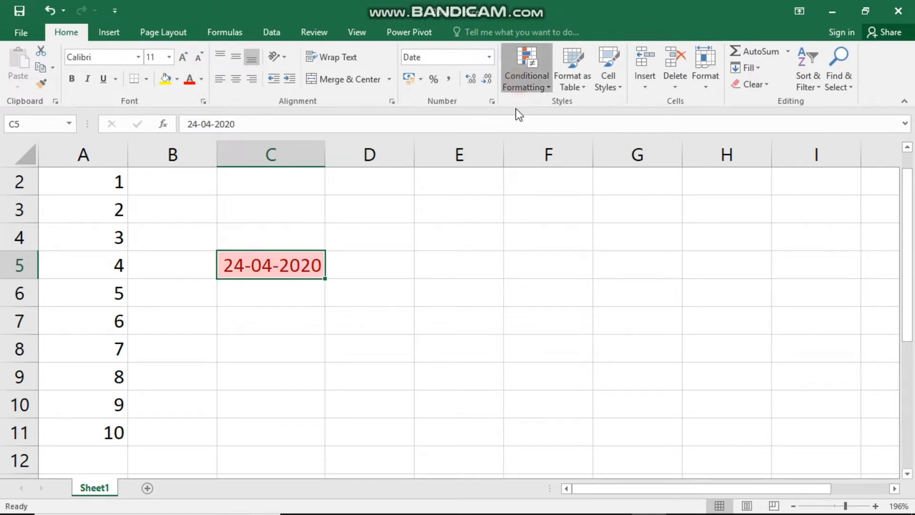
pyautogui.click(524, 79)
pyautogui.moveTo(548, 276)
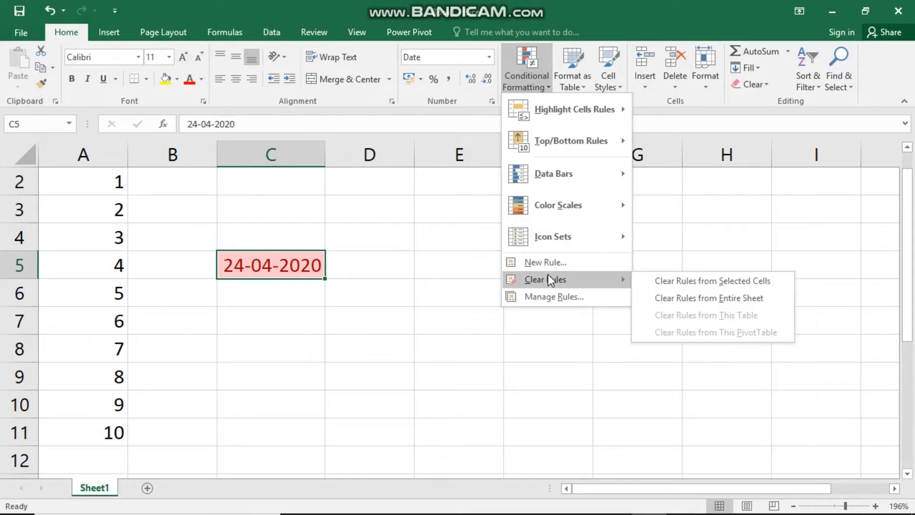
pyautogui.click(711, 282)
pyautogui.click(341, 304)
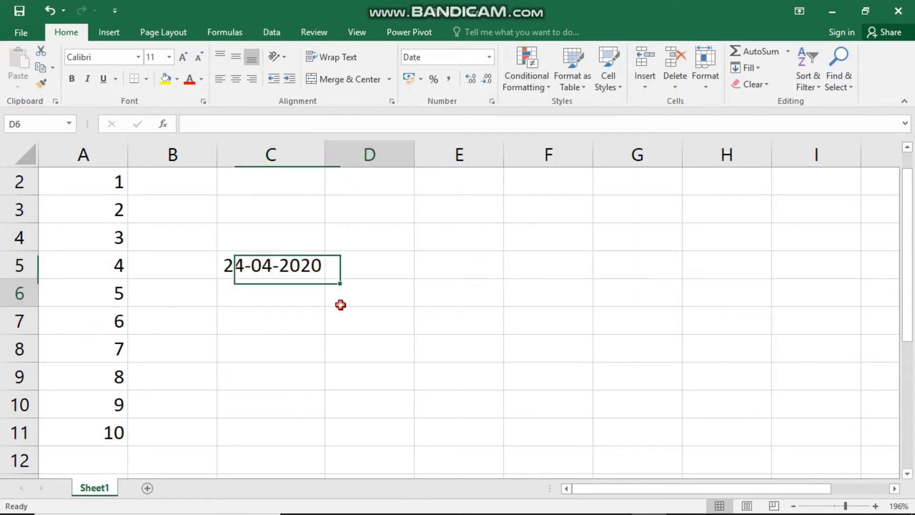
pyautogui.click(523, 84)
pyautogui.moveTo(590, 113)
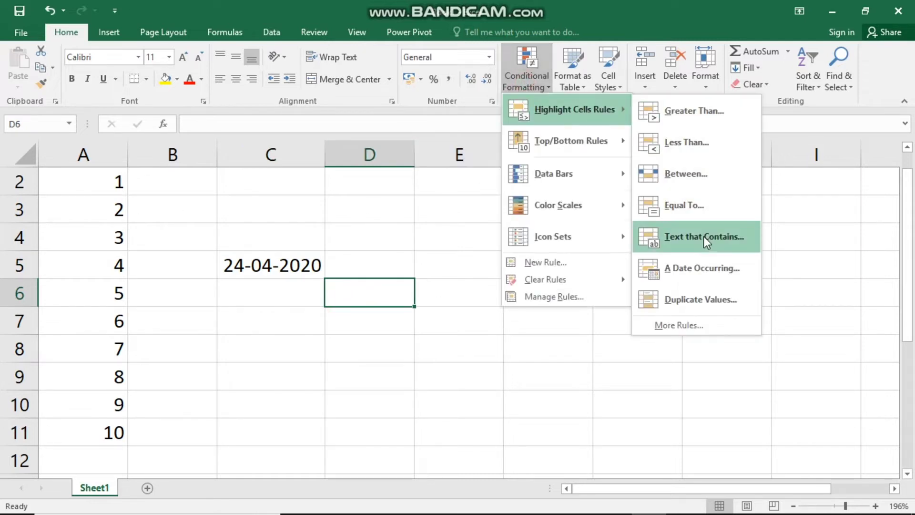
pyautogui.click(233, 405)
# Delete the date from cell C5.
pyautogui.moveTo(220, 277); pyautogui.dragTo(389, 311)
pyautogui.press('Delete')
pyautogui.click(166, 402)
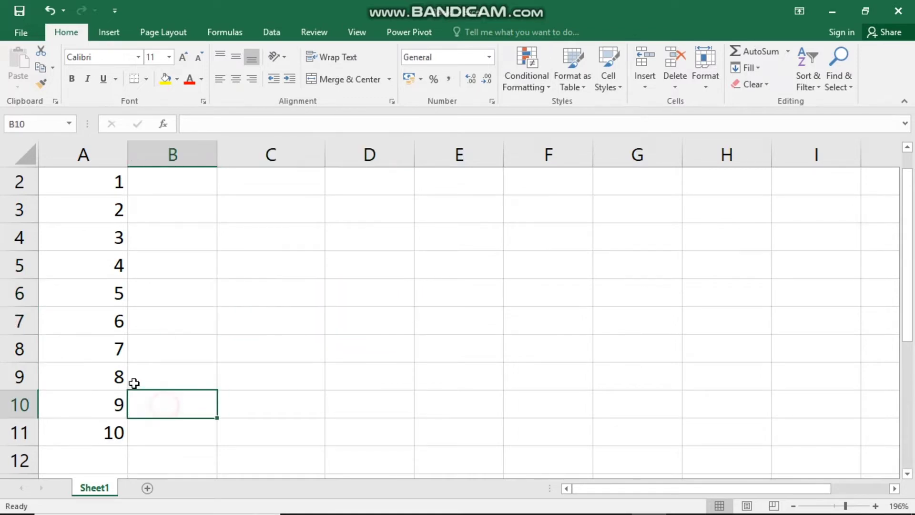
# Enter the values 1, 1, 1, 1, 2, 5, 4, 1, 3 and 5 down cells B2:B11.
pyautogui.click(165, 186)
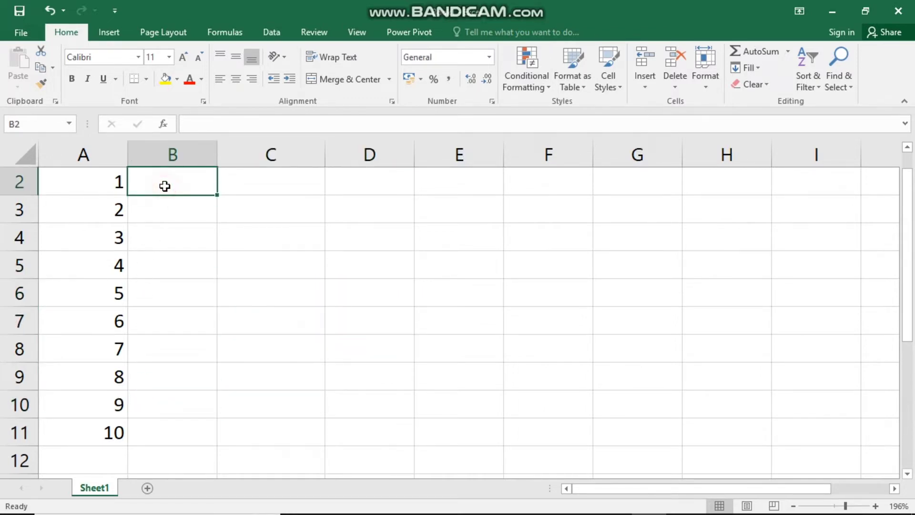
pyautogui.write('1')
pyautogui.press('Return')
pyautogui.write('1')
pyautogui.press('Return')
pyautogui.write('1')
pyautogui.press('Return')
pyautogui.write('1')
pyautogui.press('Return')
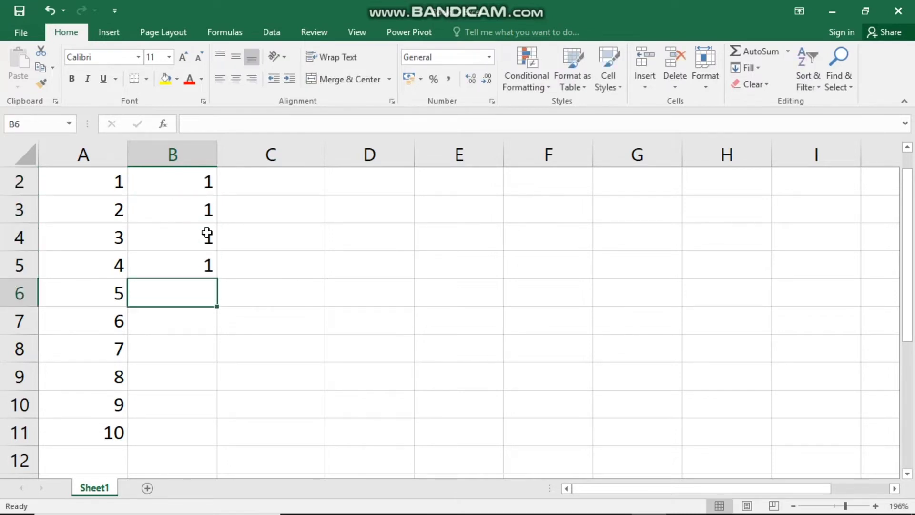
pyautogui.write('2')
pyautogui.press('Return')
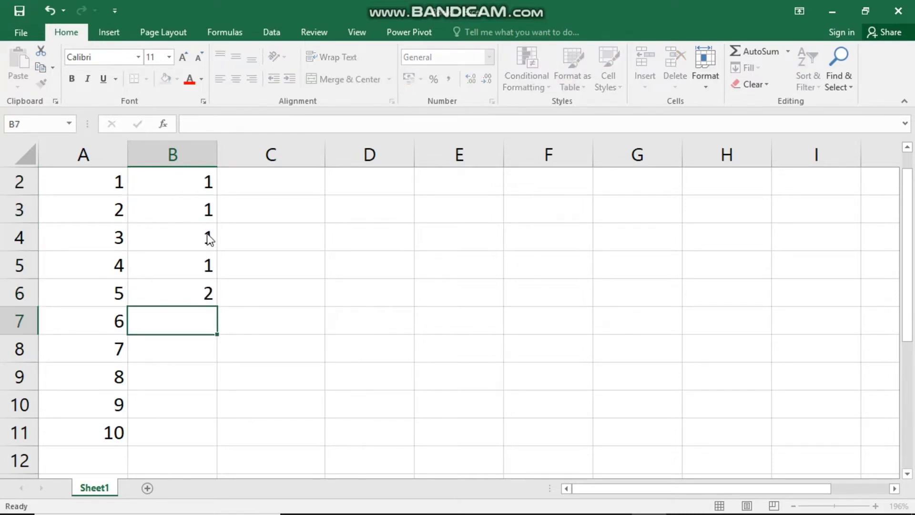
pyautogui.write('5')
pyautogui.press('Return')
pyautogui.write('4')
pyautogui.press('Return')
pyautogui.write('1')
pyautogui.press('Return')
pyautogui.write('3')
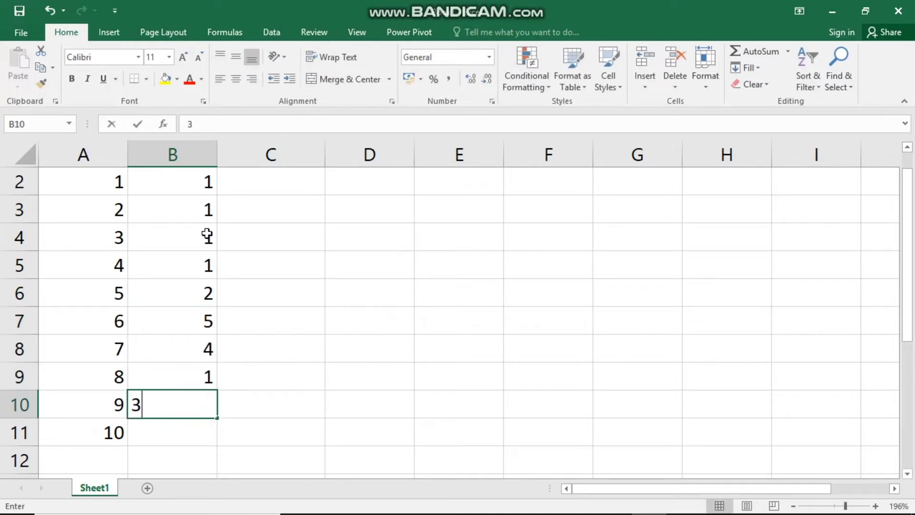
pyautogui.press('Return')
pyautogui.write('5')
pyautogui.press('Return')
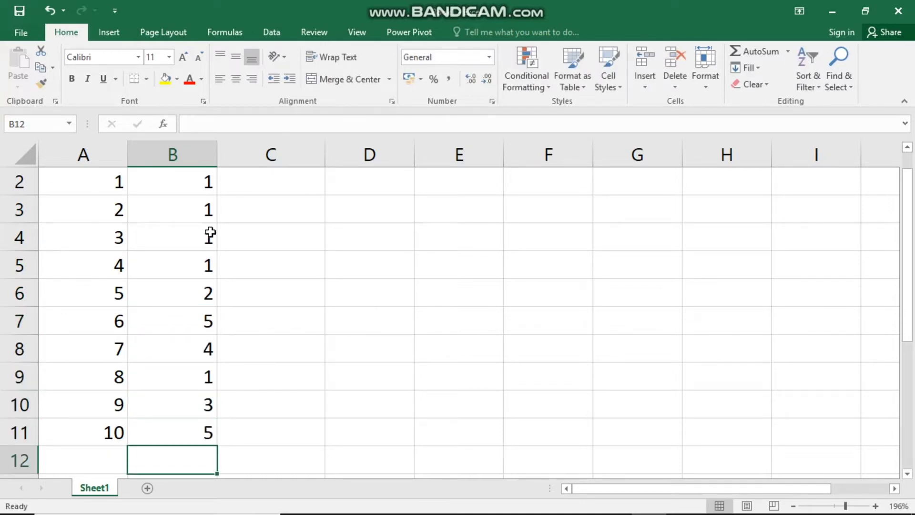
# Highlight the duplicate values in B2:B11 with Light Red Fill with Dark Red Text.
pyautogui.click(207, 182)
pyautogui.moveTo(223, 368); pyautogui.dragTo(208, 433)
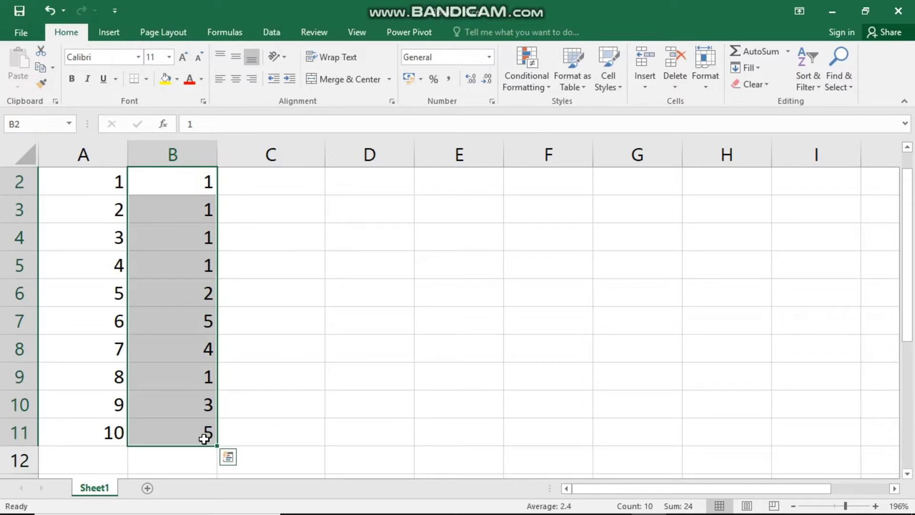
pyautogui.click(522, 88)
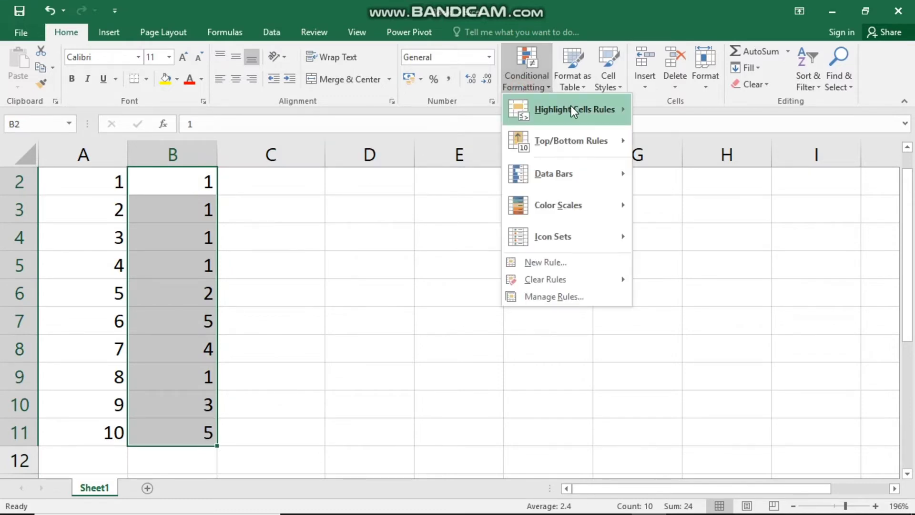
pyautogui.moveTo(571, 107)
pyautogui.click(703, 296)
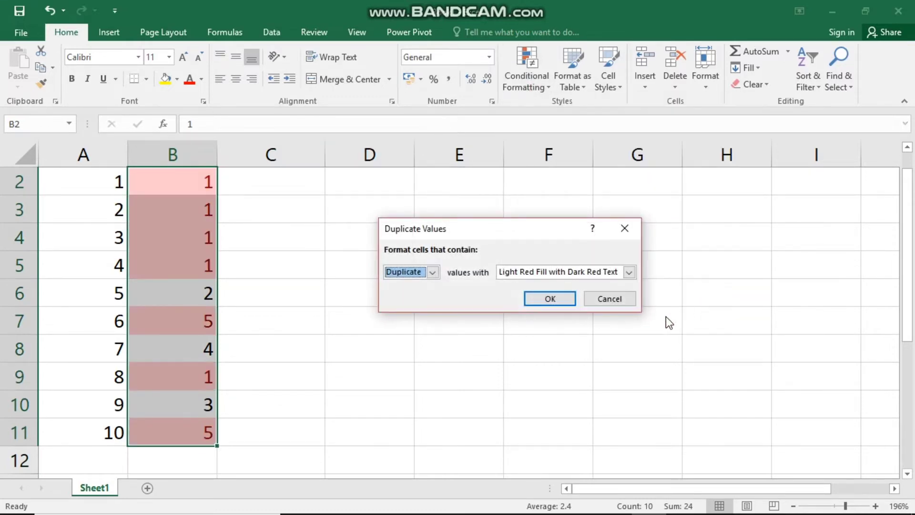
pyautogui.click(568, 299)
pyautogui.click(512, 350)
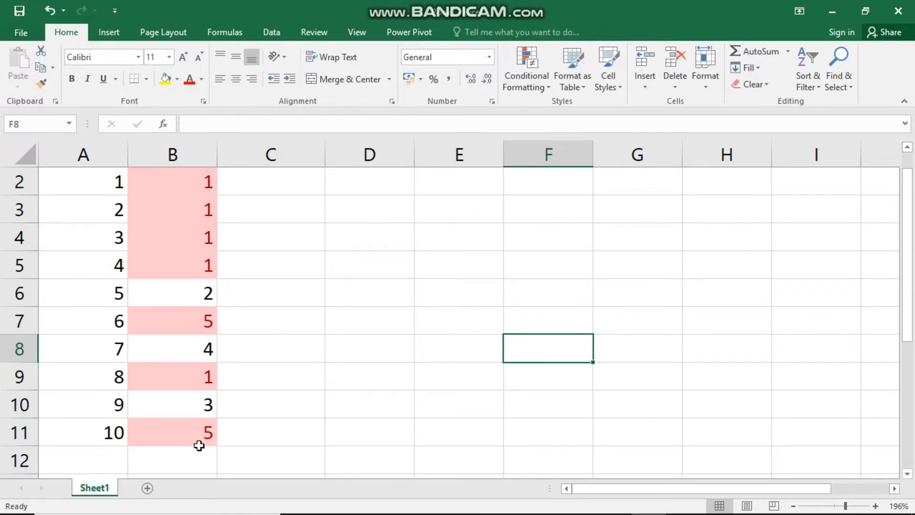
pyautogui.moveTo(274, 393); pyautogui.dragTo(282, 387)
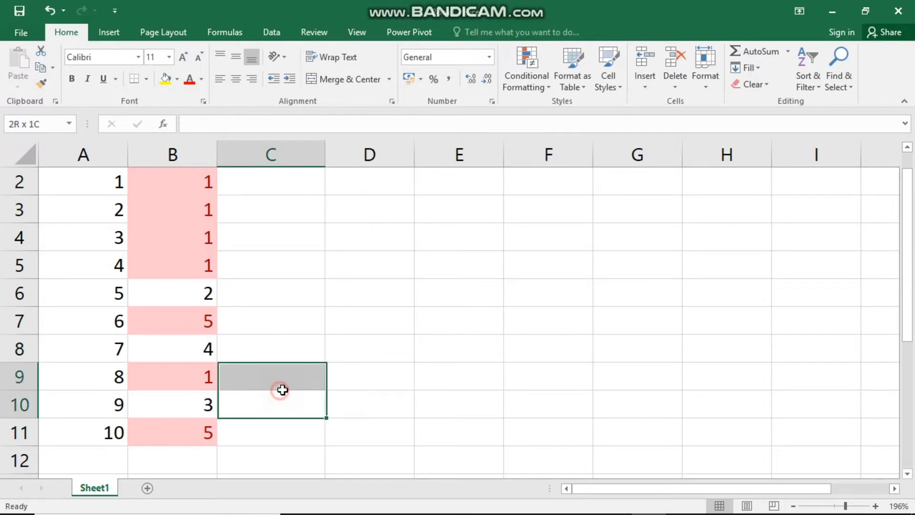
pyautogui.click(347, 307)
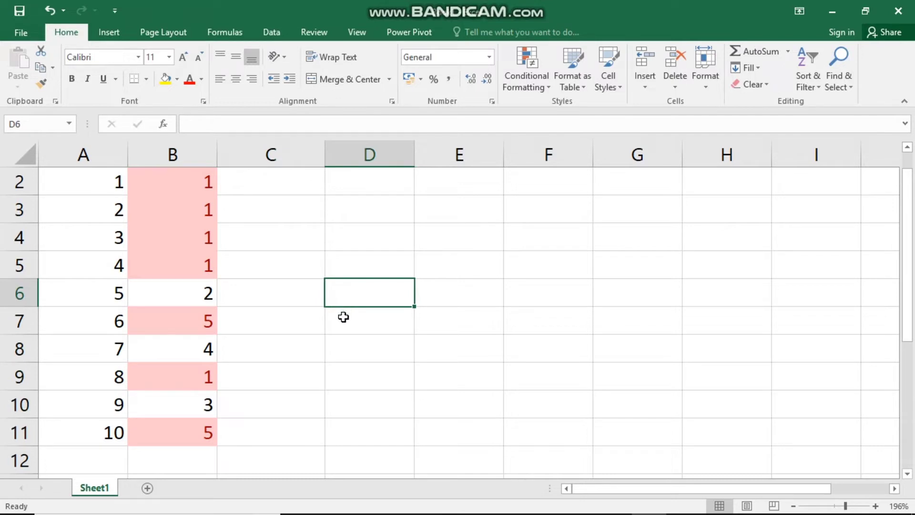
pyautogui.click(527, 92)
pyautogui.moveTo(548, 147)
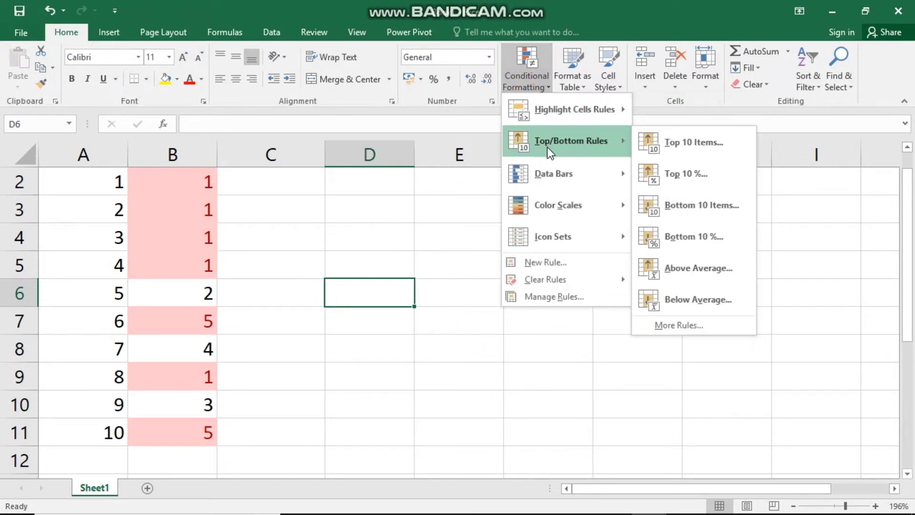
pyautogui.click(353, 196)
# Delete all the numbers in cells A2:B11.
pyautogui.moveTo(80, 177); pyautogui.dragTo(191, 426)
pyautogui.press('Delete')
pyautogui.click(264, 374)
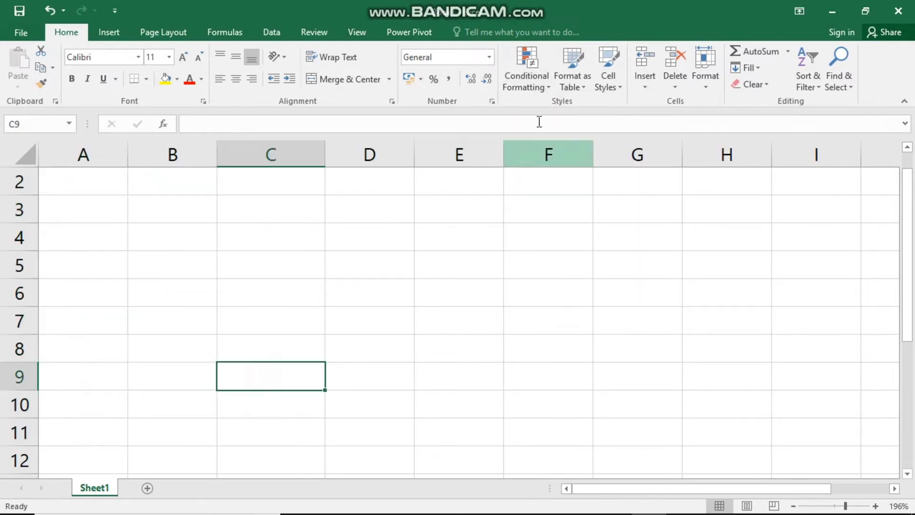
pyautogui.click(532, 94)
pyautogui.moveTo(550, 140)
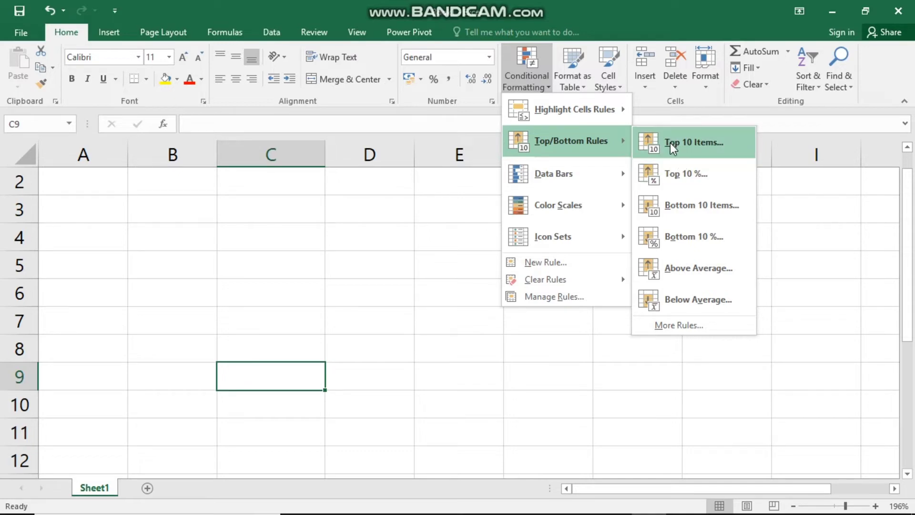
pyautogui.click(30, 206)
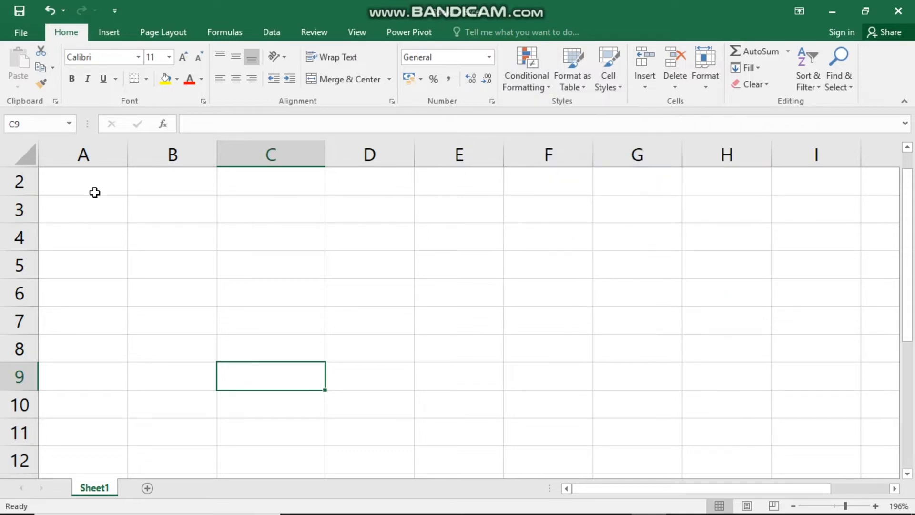
# Enter 1, 2 and 3 in cells A2:A4 and extend the number series down to 11 in A12.
pyautogui.click(95, 192)
pyautogui.write('1')
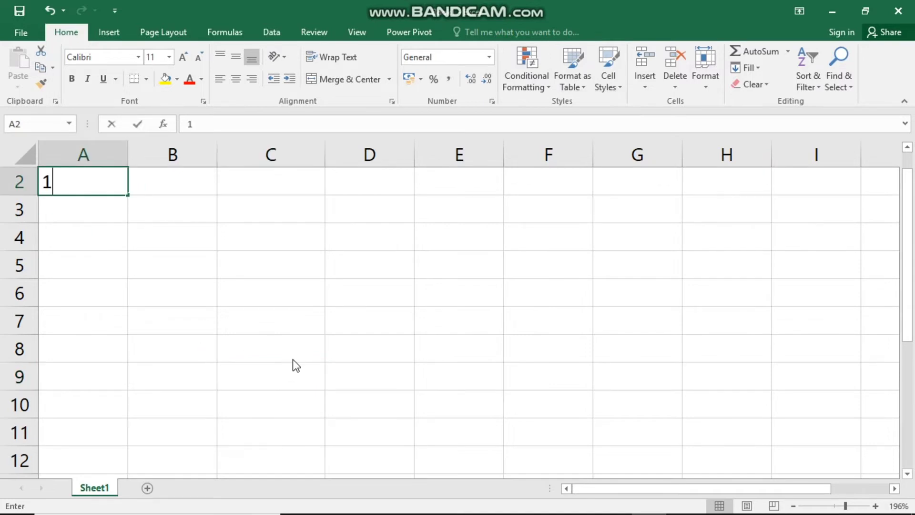
pyautogui.press('Return')
pyautogui.write('2')
pyautogui.press('Return')
pyautogui.write('3')
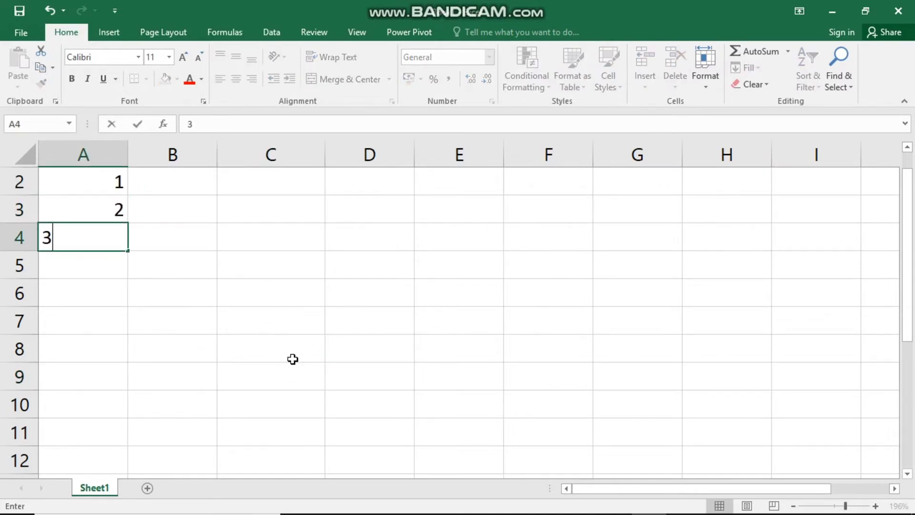
pyautogui.press('Return')
pyautogui.moveTo(84, 175); pyautogui.dragTo(113, 462)
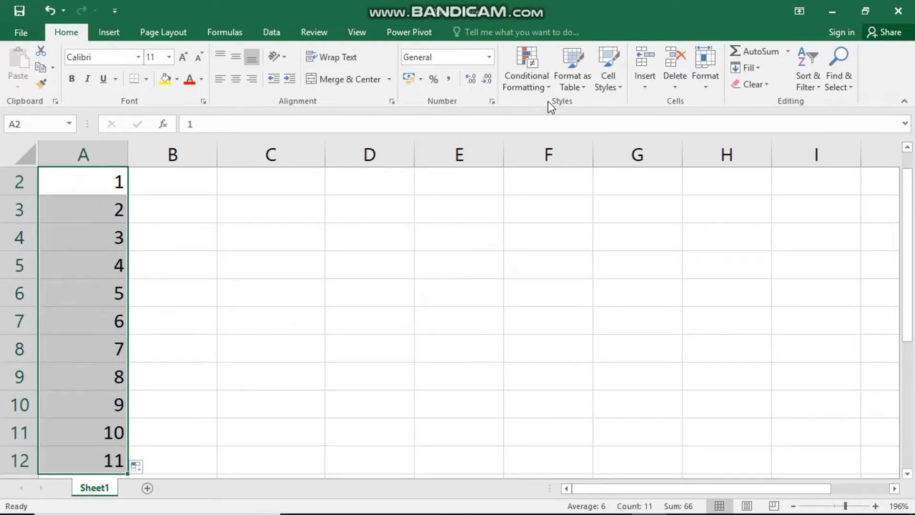
# Preview the Top 10 Items rule on A2:A12 with counts of 10, 5, 1, 3 and 4, and close it without applying.
pyautogui.click(539, 87)
pyautogui.moveTo(613, 144)
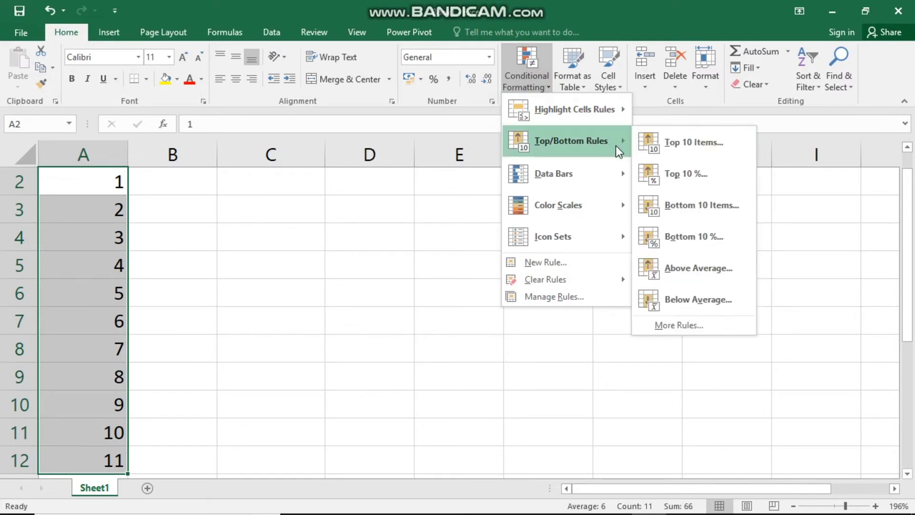
pyautogui.click(670, 141)
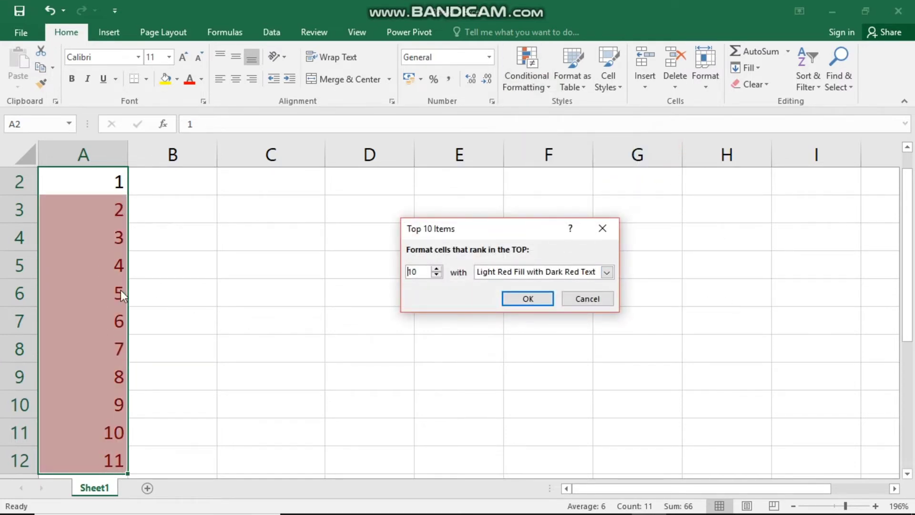
pyautogui.click(437, 269)
pyautogui.click(436, 275)
pyautogui.click(437, 276)
pyautogui.click(437, 275)
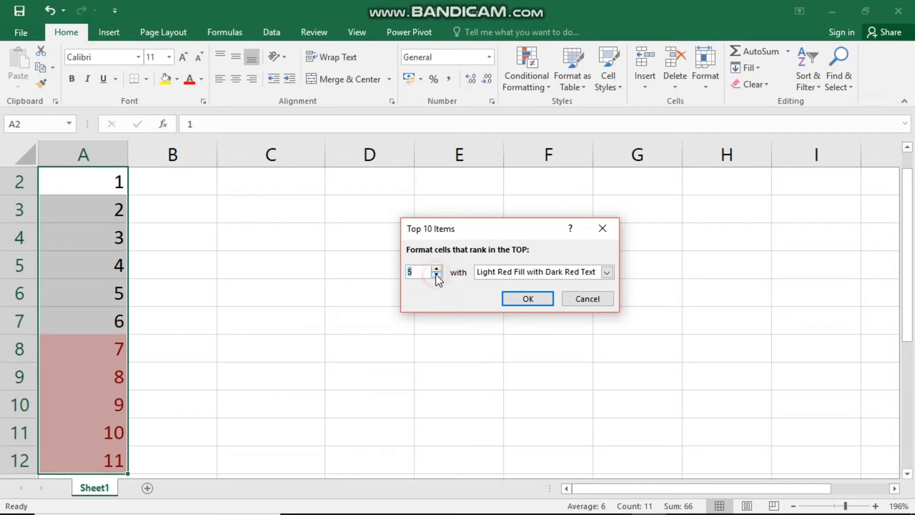
pyautogui.click(437, 276)
pyautogui.click(437, 275)
pyautogui.click(436, 275)
pyautogui.click(437, 275)
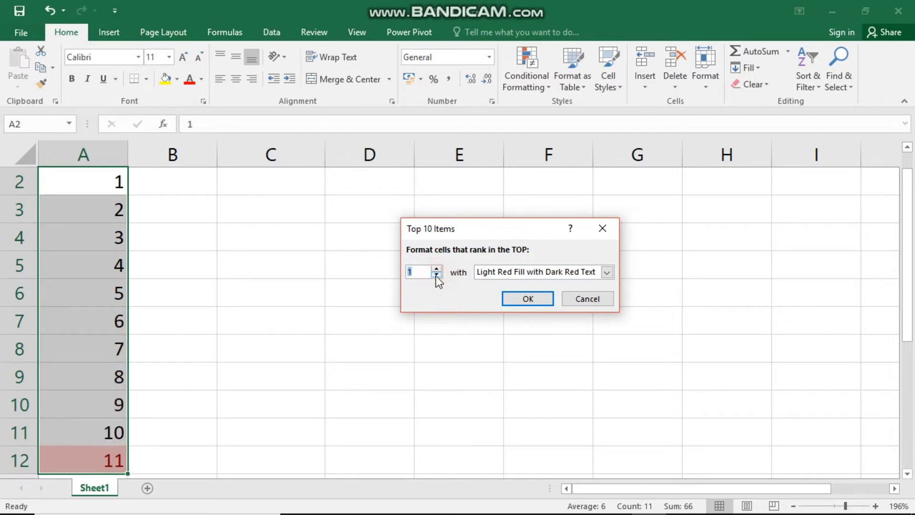
pyautogui.click(437, 270)
pyautogui.click(436, 269)
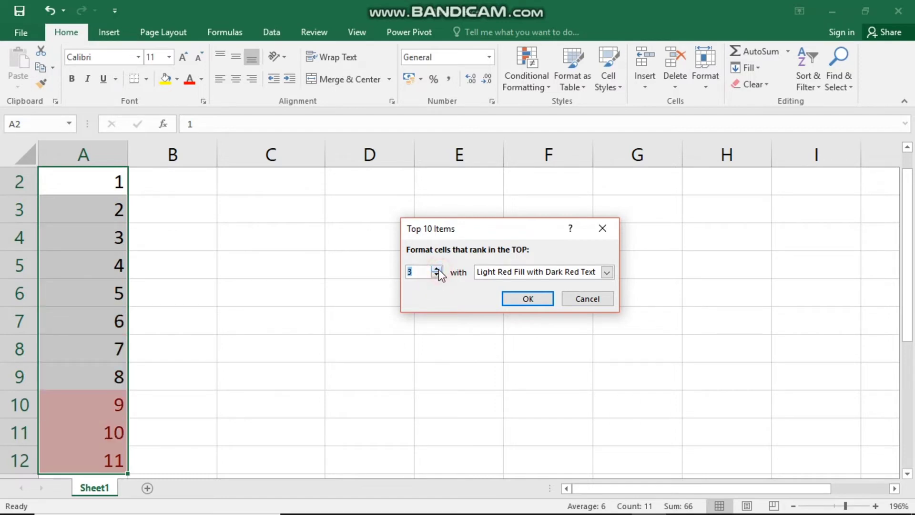
pyautogui.click(437, 269)
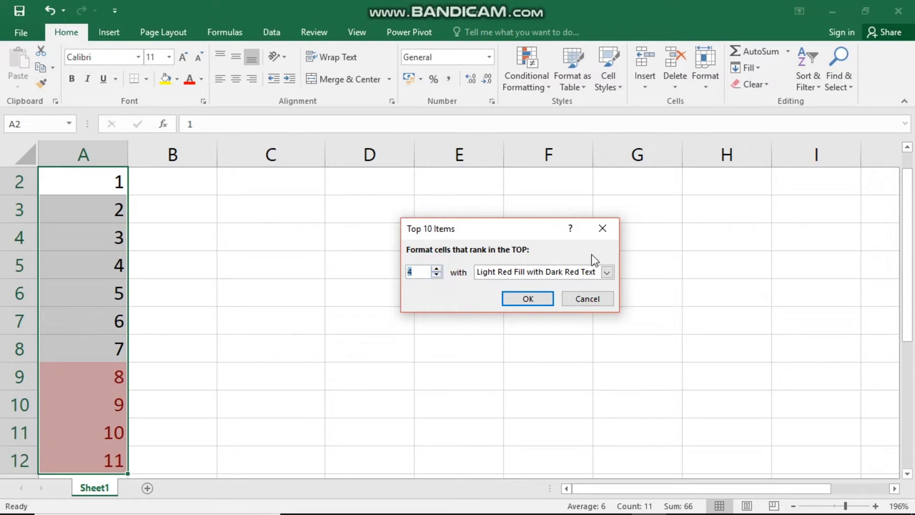
pyautogui.click(602, 229)
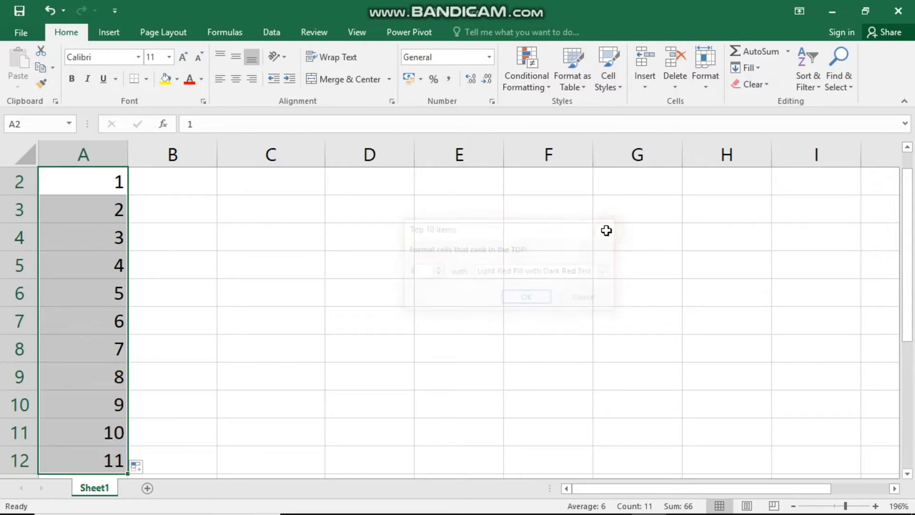
# Preview the Bottom 10 Items rule on A2:A12, lowering the count from 10 to 2, and close it without applying.
pyautogui.click(534, 83)
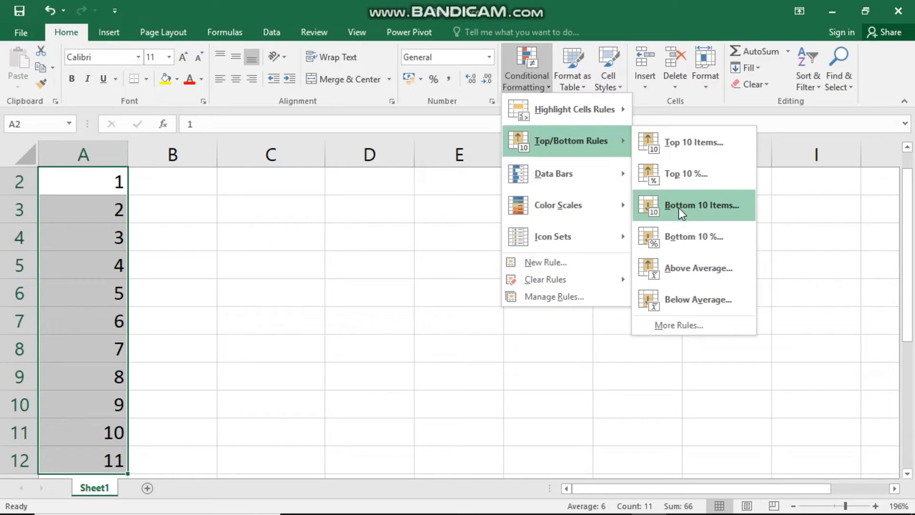
pyautogui.click(679, 208)
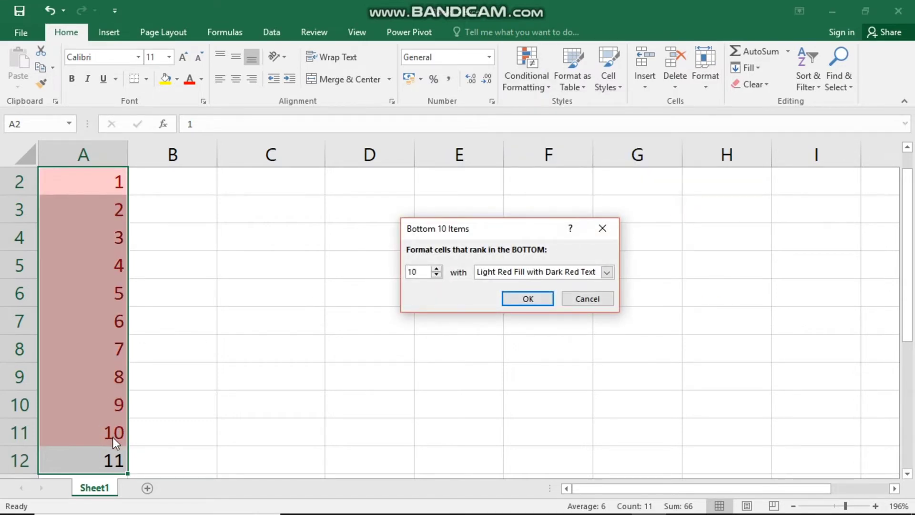
pyautogui.click(436, 275)
pyautogui.click(436, 275)
pyautogui.click(436, 275)
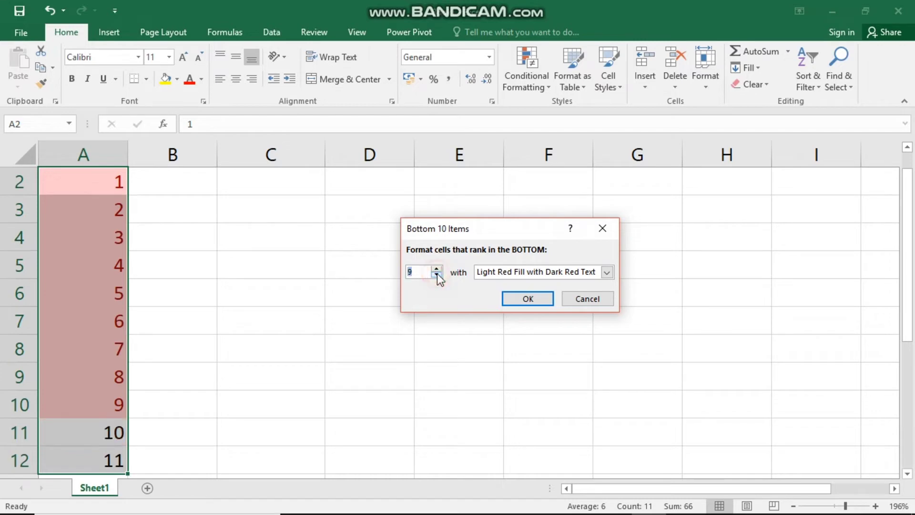
pyautogui.click(436, 275)
pyautogui.click(436, 275)
pyautogui.click(436, 275)
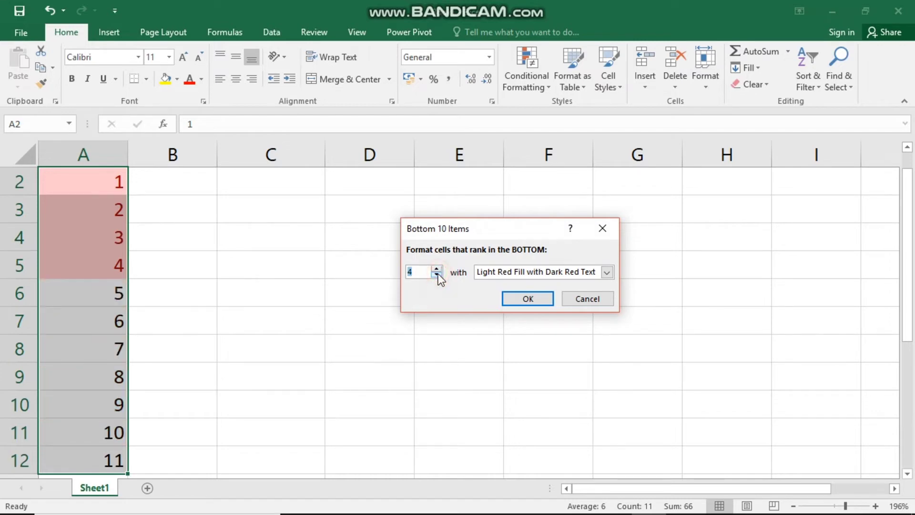
pyautogui.click(436, 275)
pyautogui.click(436, 275)
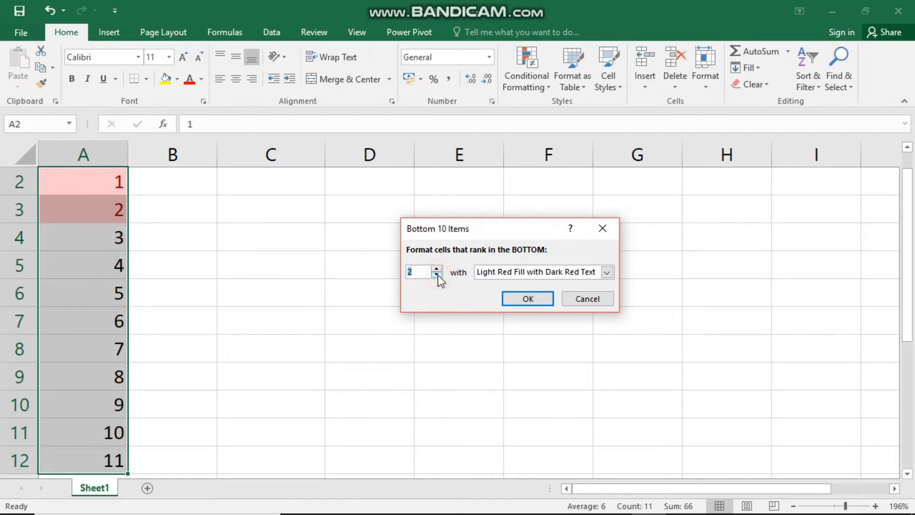
pyautogui.click(602, 237)
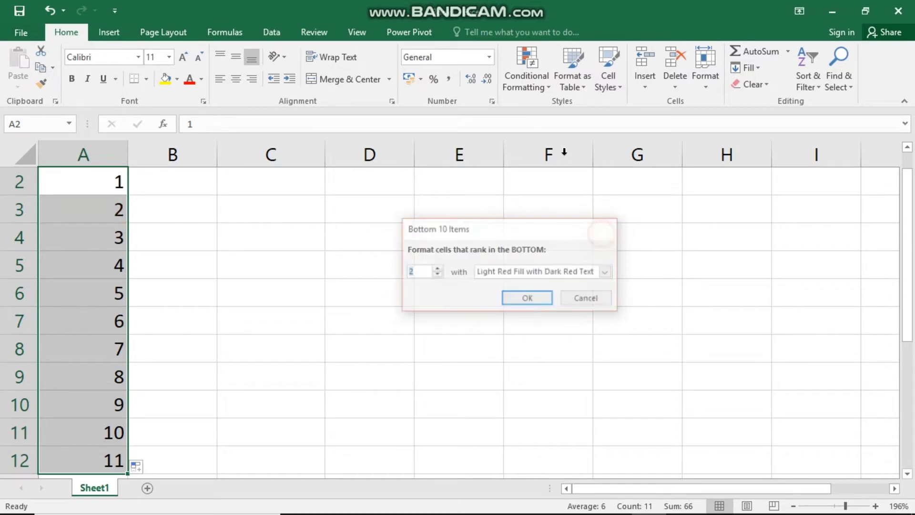
# Preview the Above Average rule on A2:A12 with Light Red Fill with Dark Red Text, and close it without applying.
pyautogui.click(534, 77)
pyautogui.moveTo(562, 154)
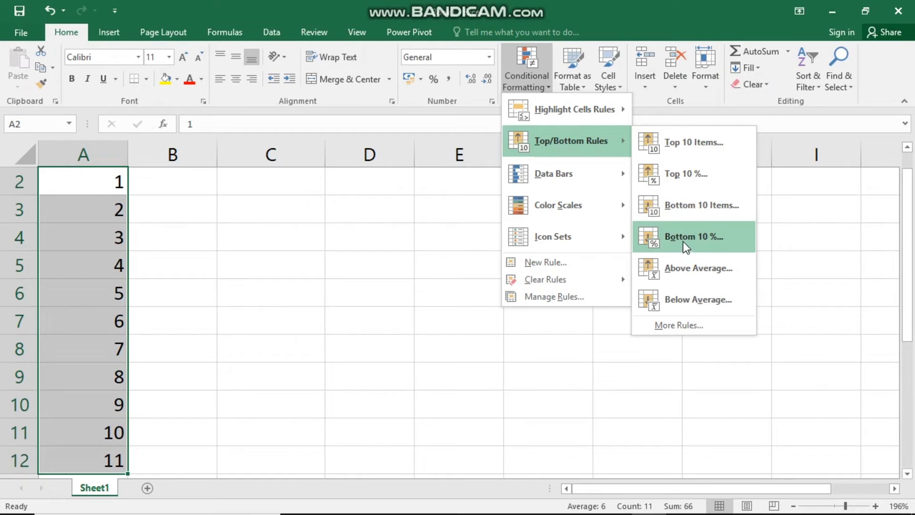
pyautogui.click(681, 274)
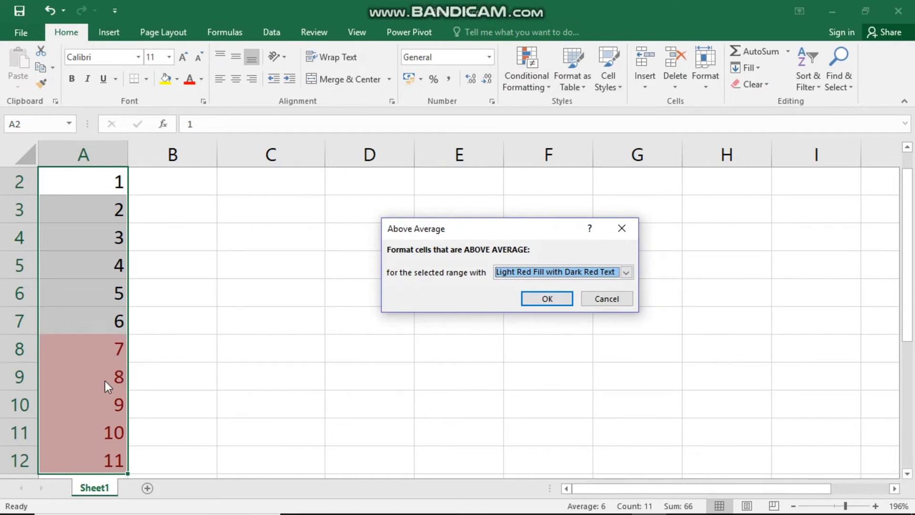
pyautogui.click(634, 226)
# Preview the Below Average rule on A2:A12 with Light Red Fill with Dark Red Text, and close it without applying.
pyautogui.click(538, 85)
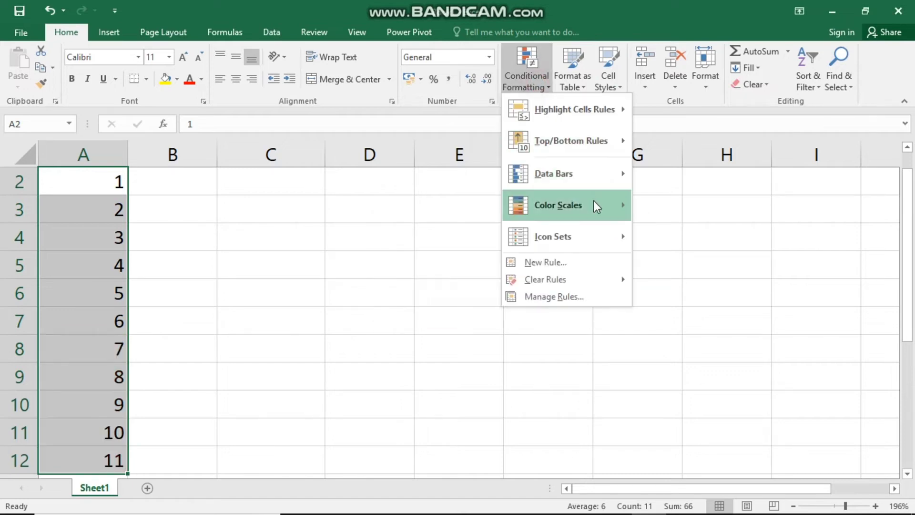
pyautogui.moveTo(602, 149)
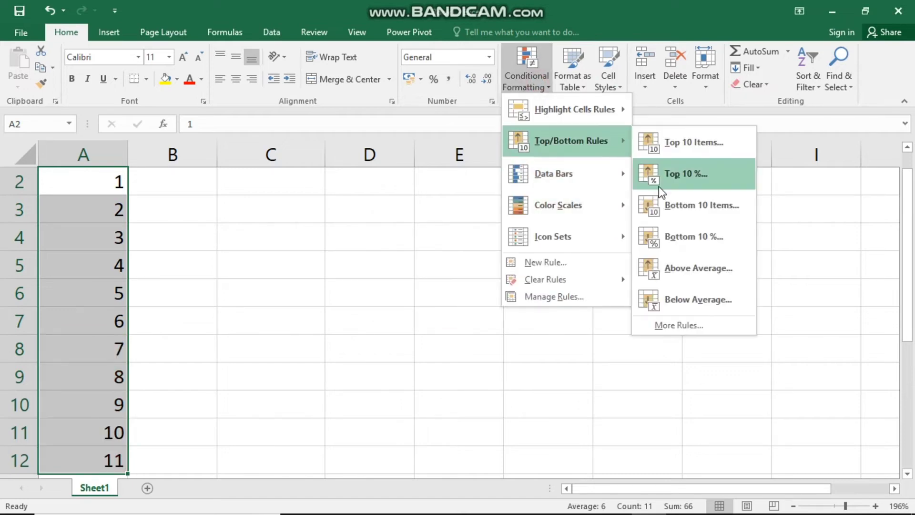
pyautogui.click(691, 300)
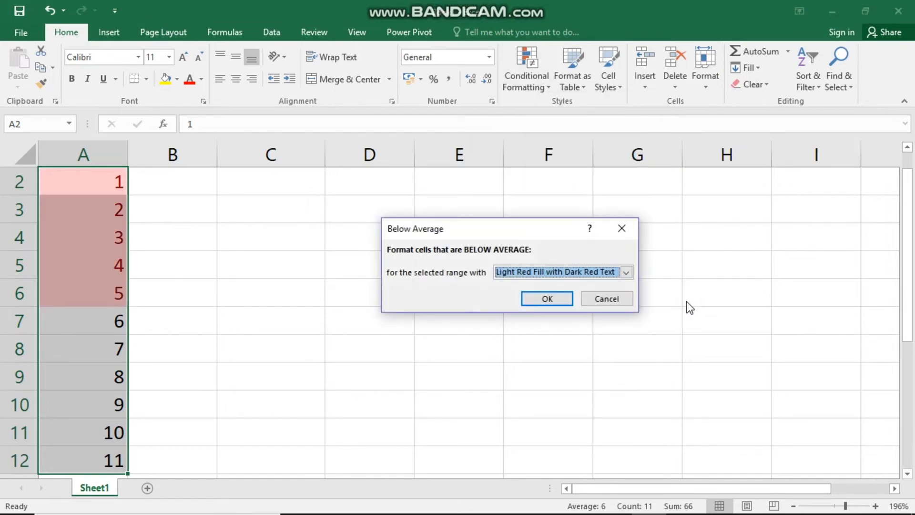
pyautogui.click(623, 228)
# Apply light blue gradient-fill data bars to the numbers in A2:A12 and deselect the range.
pyautogui.click(530, 86)
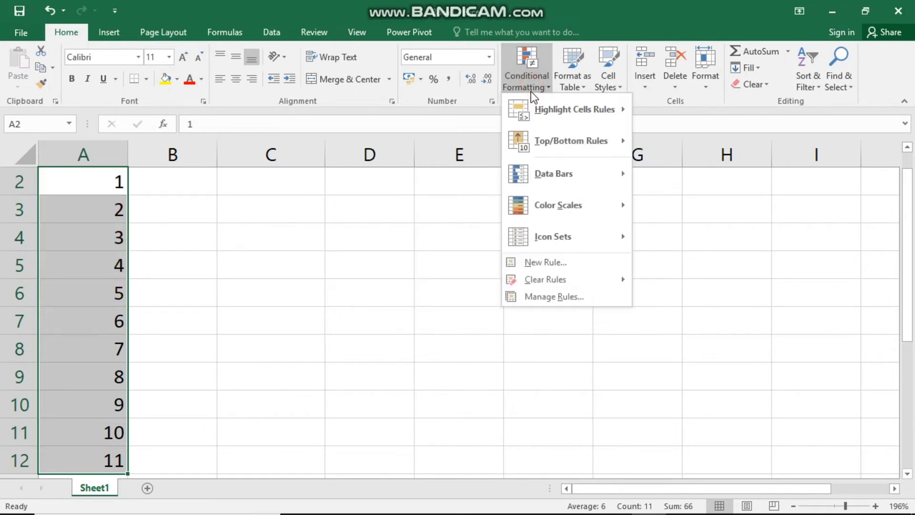
pyautogui.moveTo(583, 181)
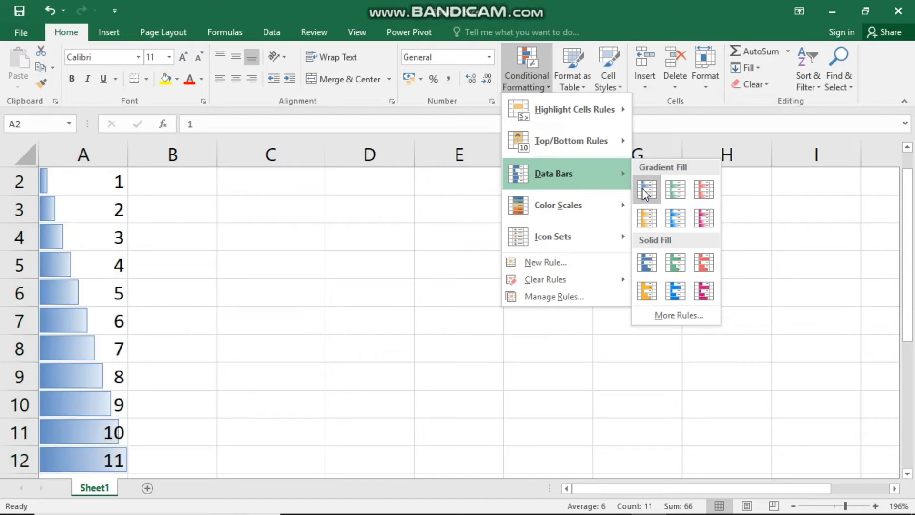
pyautogui.click(678, 222)
pyautogui.click(350, 291)
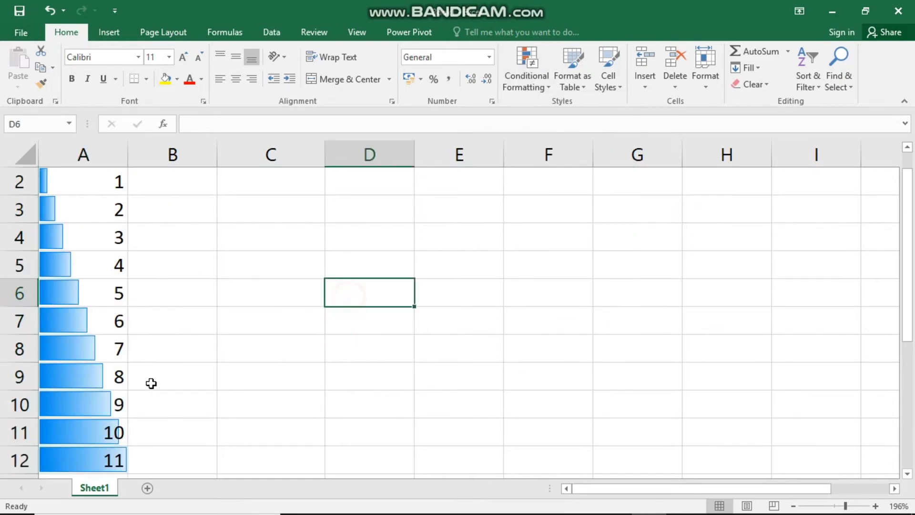
# Change the value in A2 to 12 and compare its data bar with the others in column A.
pyautogui.click(87, 187)
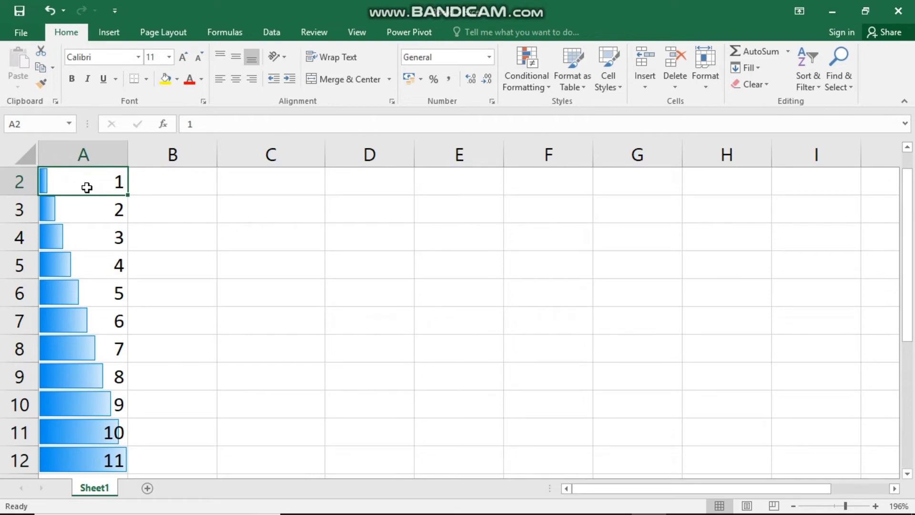
pyautogui.write('12')
pyautogui.press('Return')
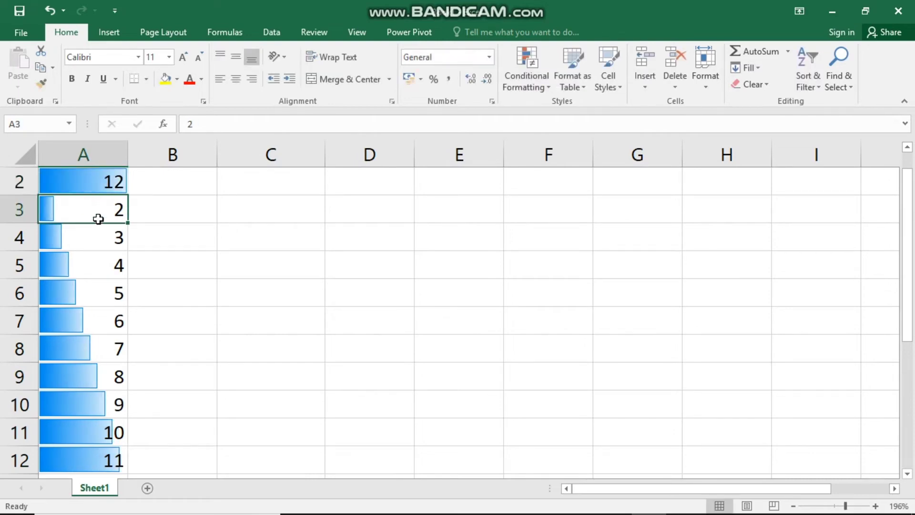
pyautogui.click(95, 318)
pyautogui.click(97, 370)
pyautogui.click(94, 397)
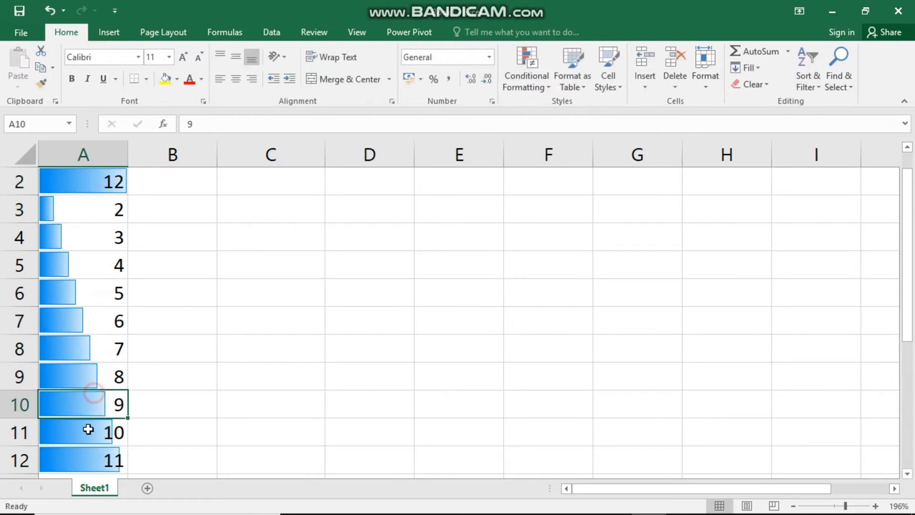
pyautogui.click(92, 440)
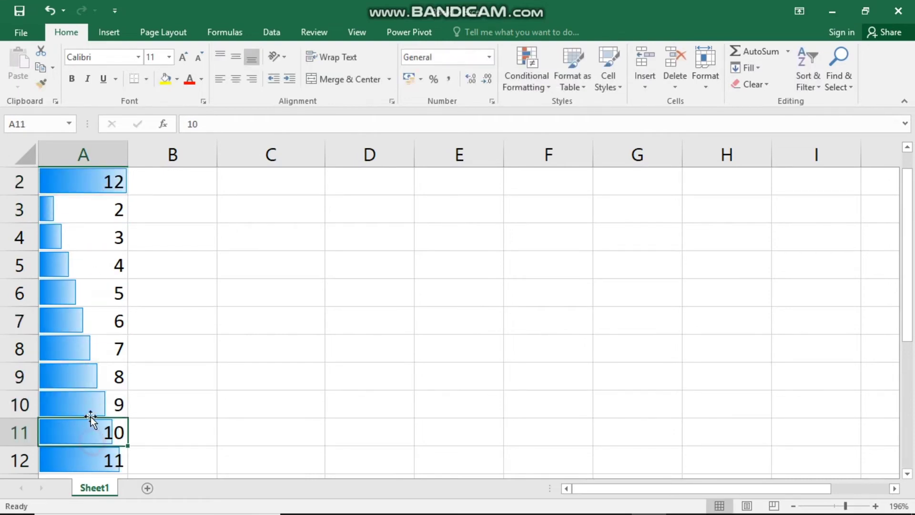
pyautogui.click(87, 217)
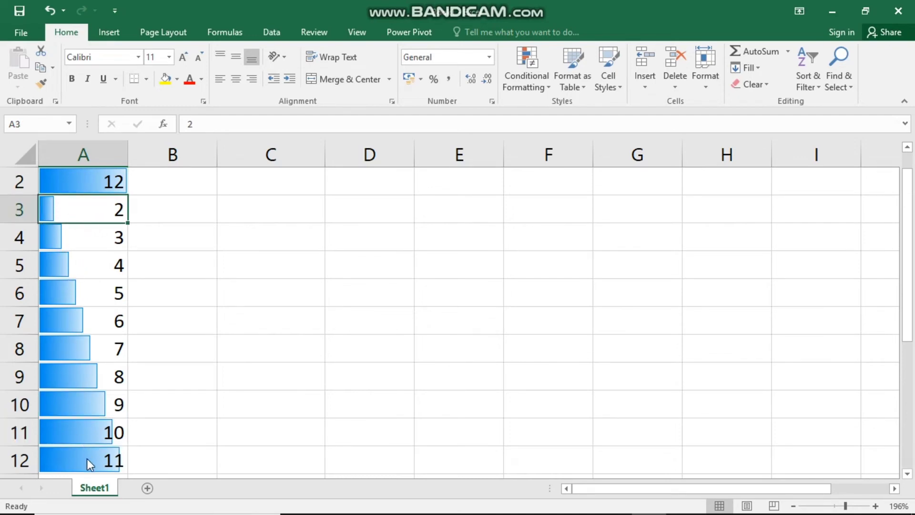
pyautogui.click(113, 183)
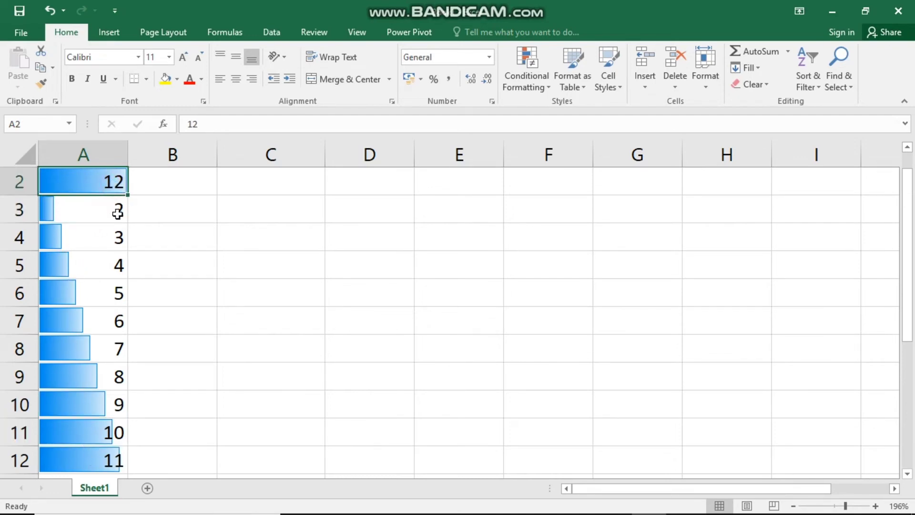
# Change the value in A6 to 45 and check how the data bars in column A rescale.
pyautogui.click(85, 297)
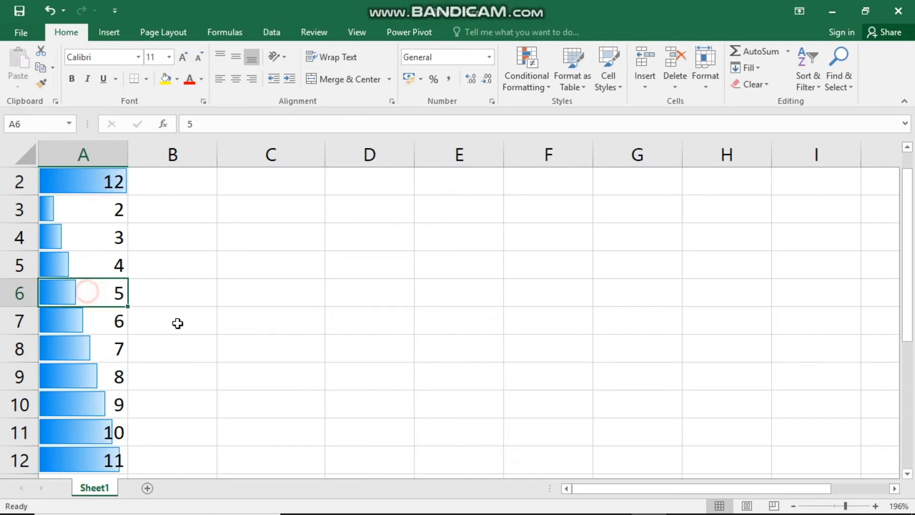
pyautogui.write('45')
pyautogui.press('Return')
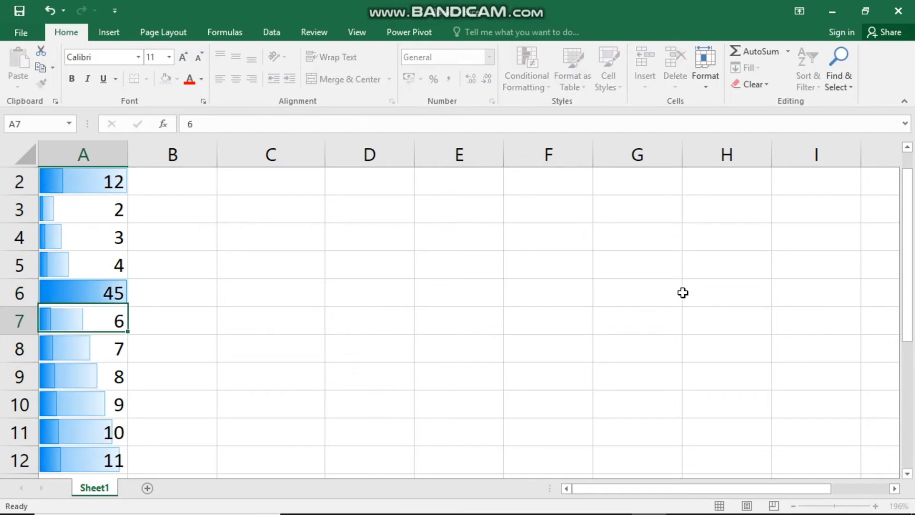
pyautogui.click(268, 341)
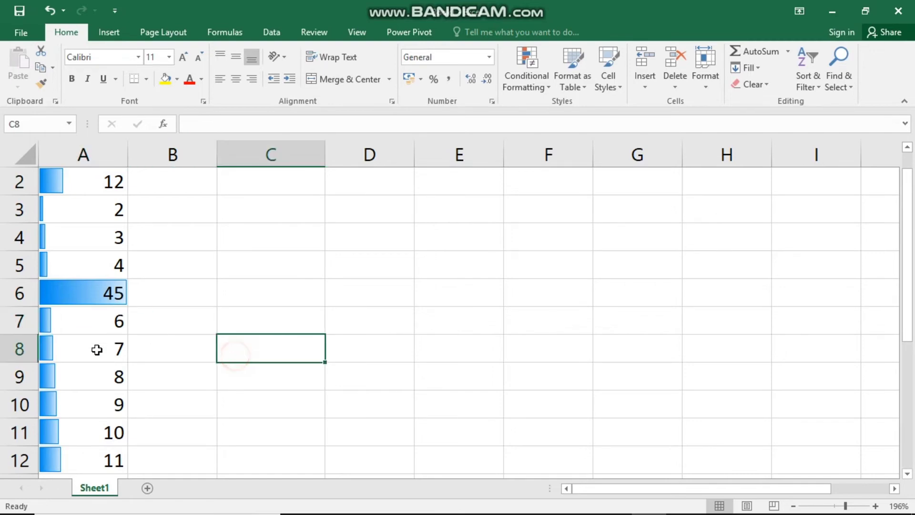
pyautogui.click(97, 294)
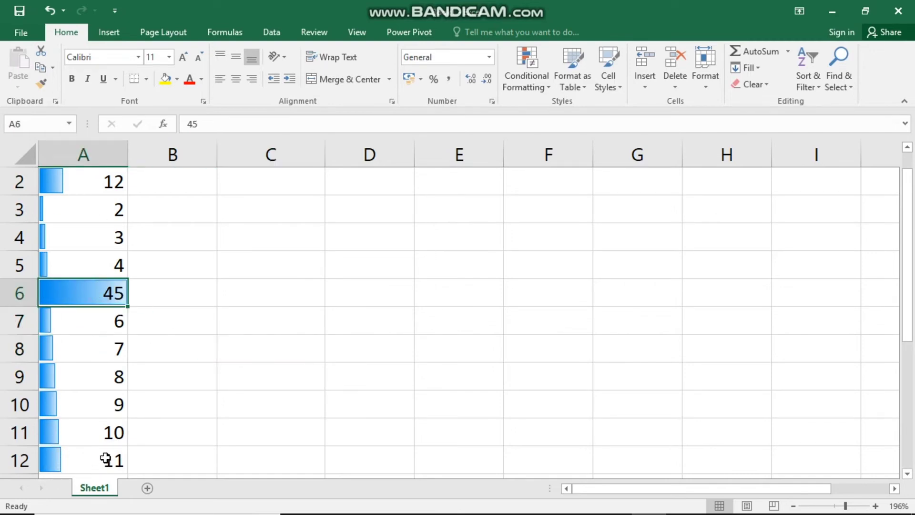
# Clear the conditional formatting rules from the selected cells A2:A12.
pyautogui.moveTo(74, 184); pyautogui.dragTo(88, 466)
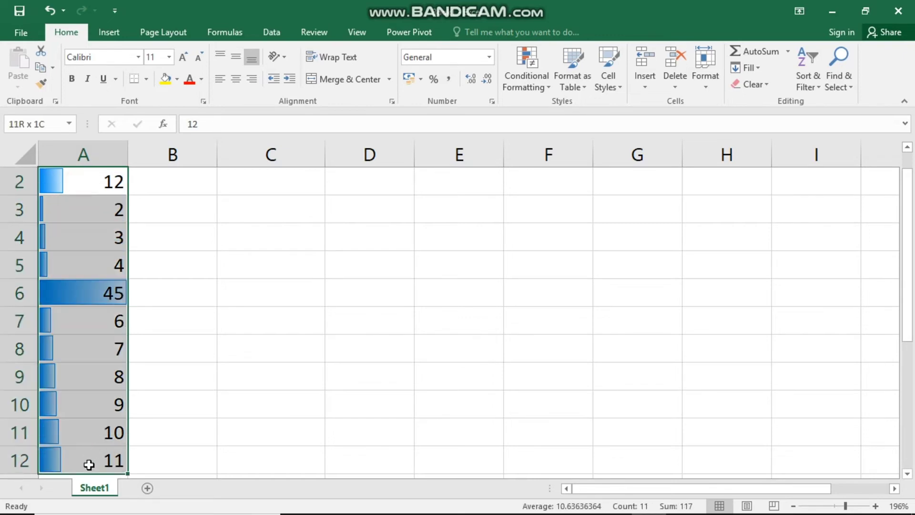
pyautogui.click(528, 91)
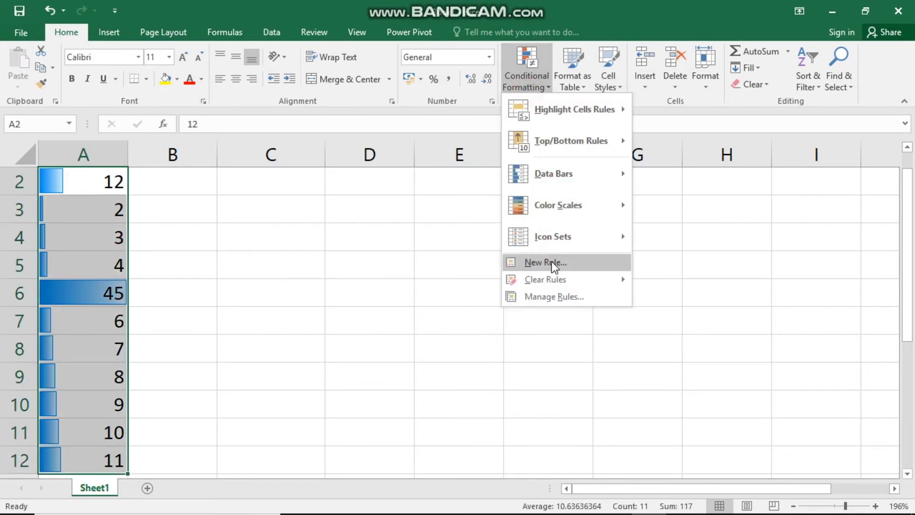
pyautogui.moveTo(604, 280)
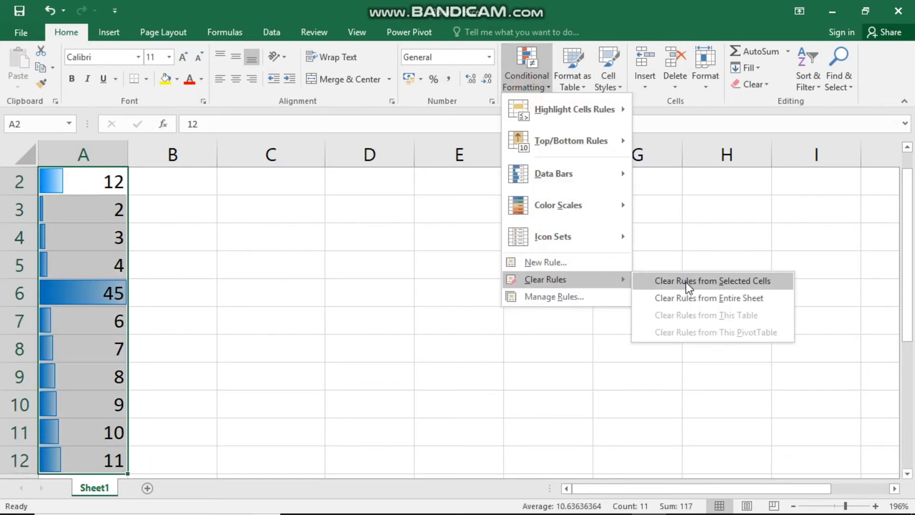
pyautogui.click(699, 282)
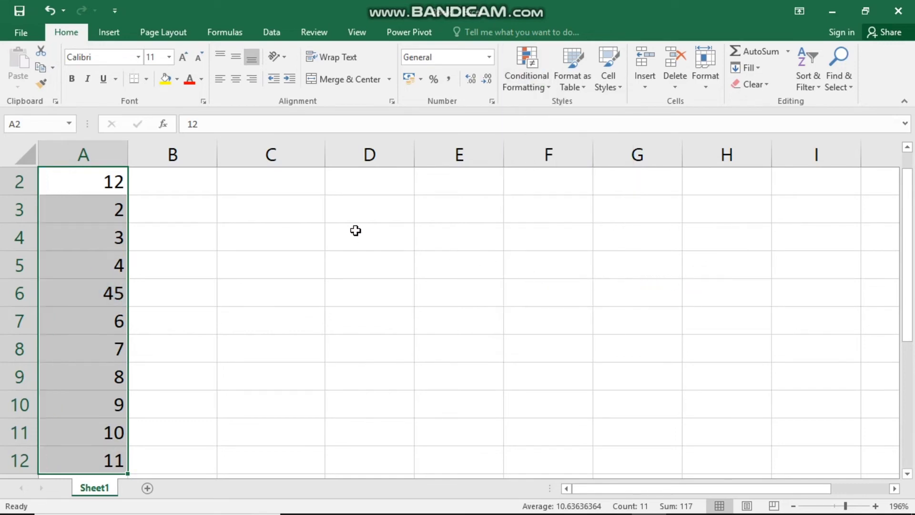
# Apply the green-yellow-red color scale to the numbers in A2:A12.
pyautogui.click(531, 88)
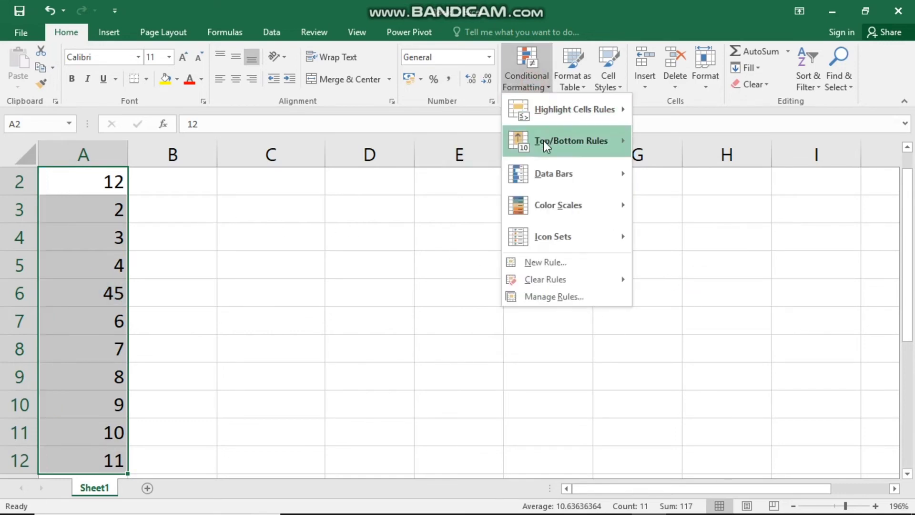
pyautogui.moveTo(586, 216)
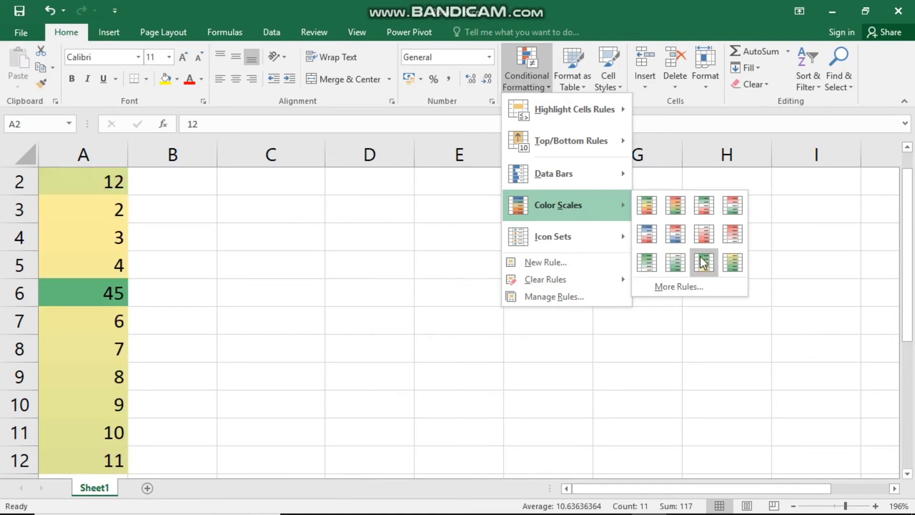
pyautogui.click(657, 206)
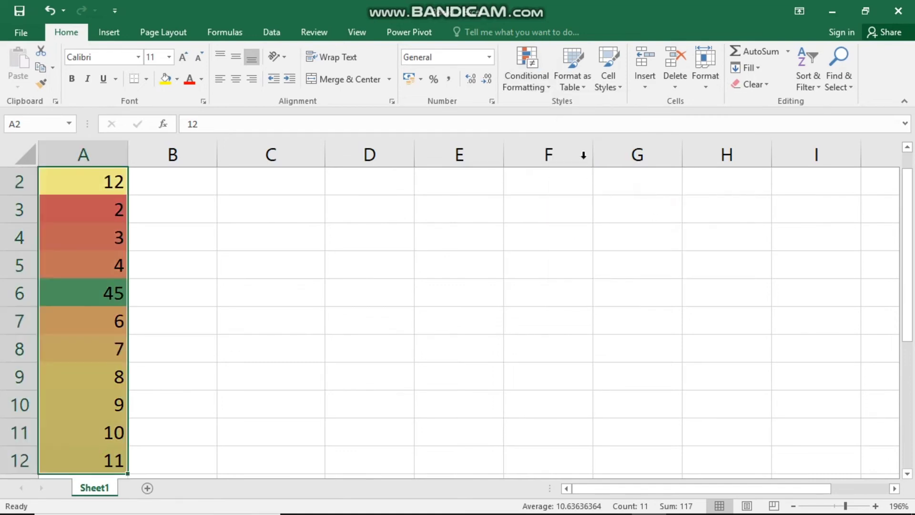
# Edit the color scale rule on A2:A12 to use dark blue for the minimum and light blue for the midpoint, and apply it.
pyautogui.click(539, 84)
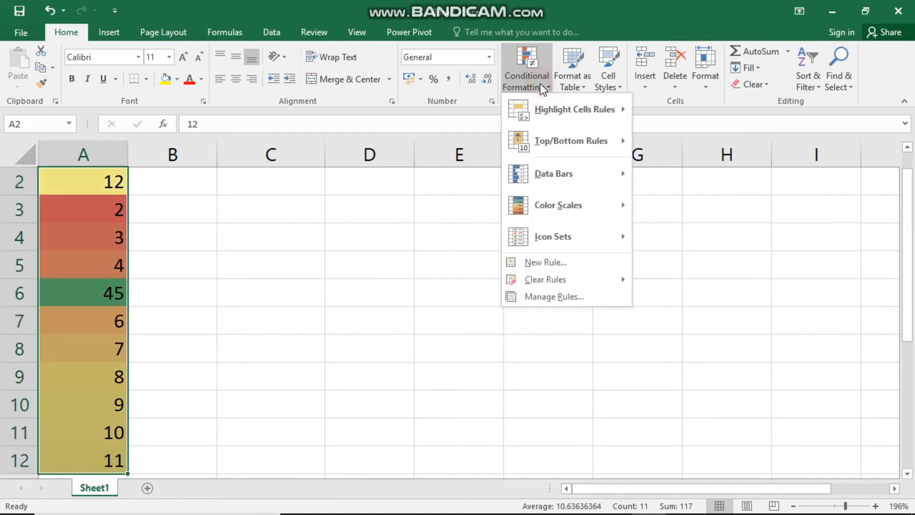
pyautogui.click(556, 296)
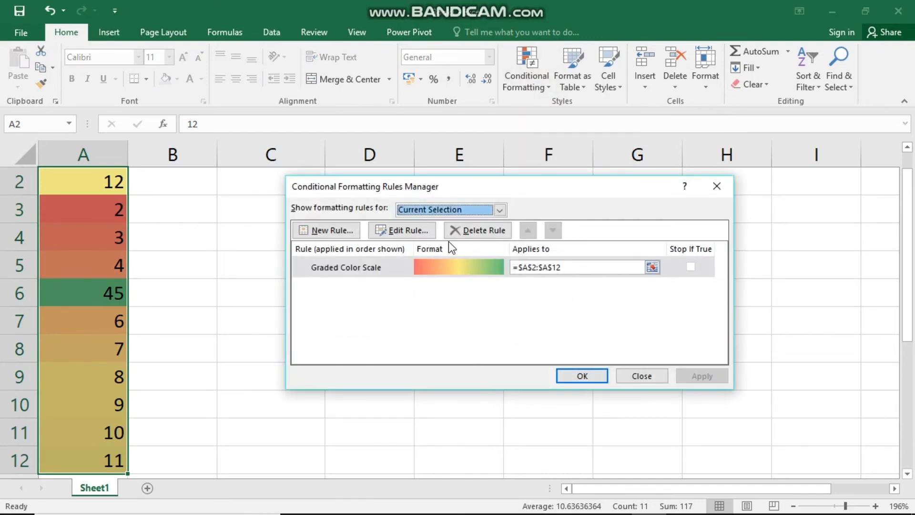
pyautogui.click(421, 231)
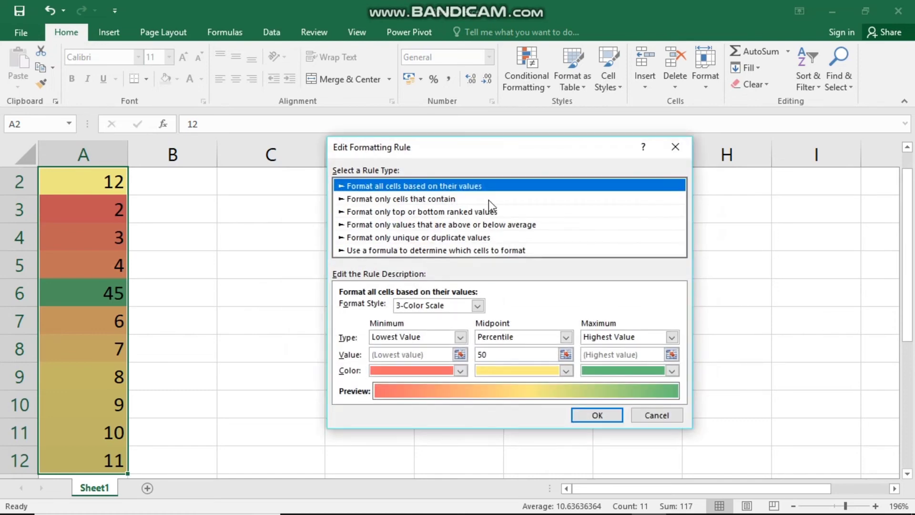
pyautogui.click(460, 371)
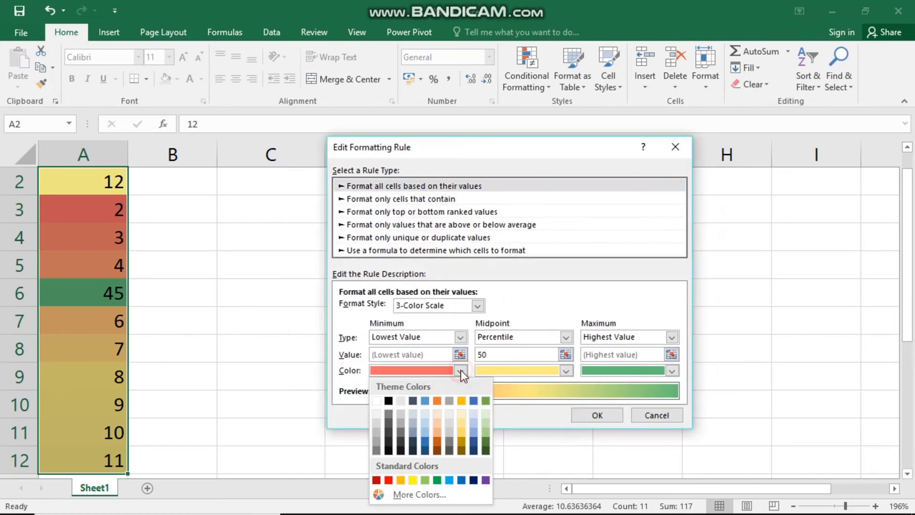
pyautogui.click(426, 450)
pyautogui.click(567, 370)
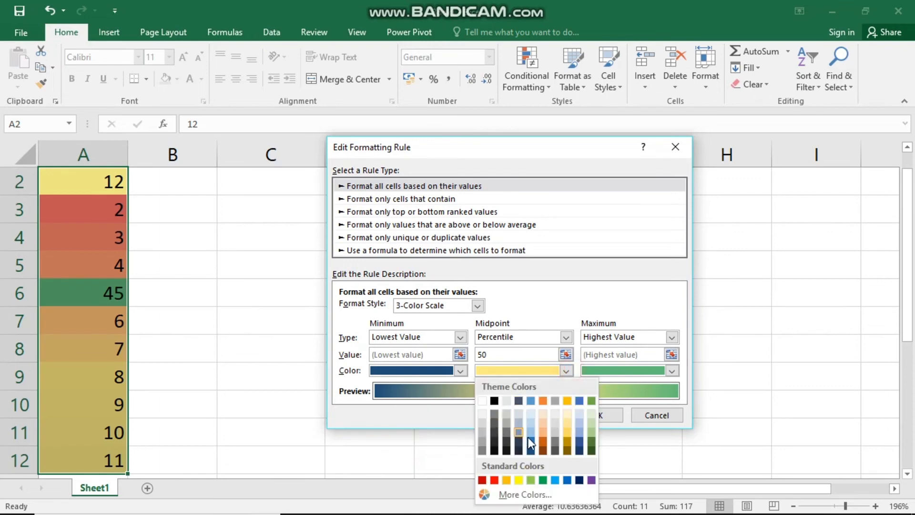
pyautogui.click(530, 436)
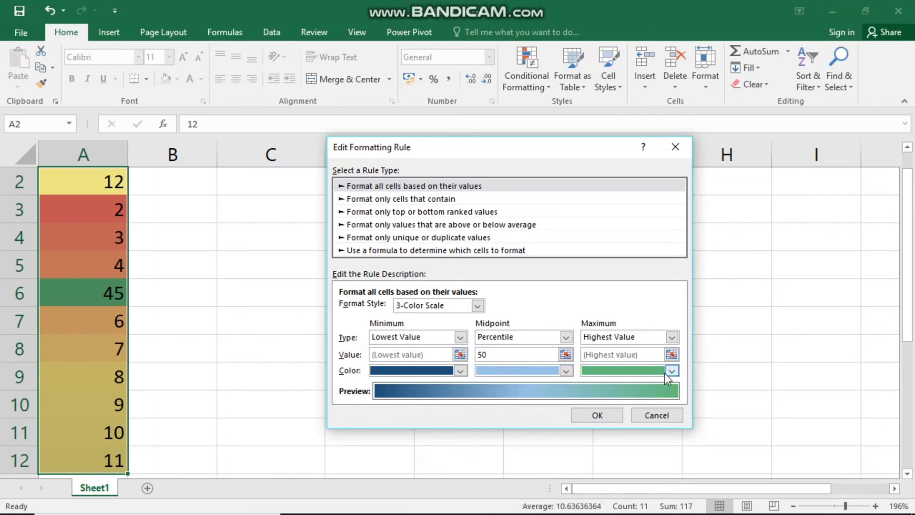
pyautogui.click(601, 414)
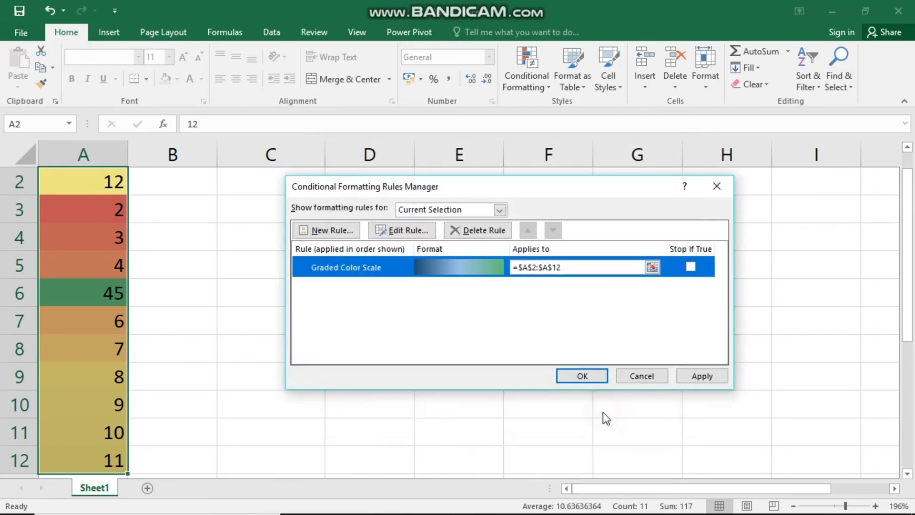
pyautogui.click(697, 377)
pyautogui.click(595, 378)
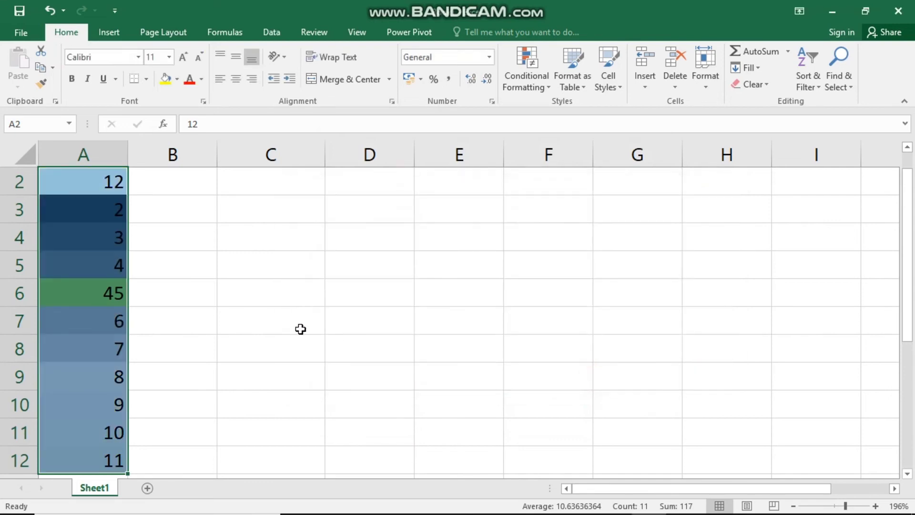
pyautogui.click(301, 329)
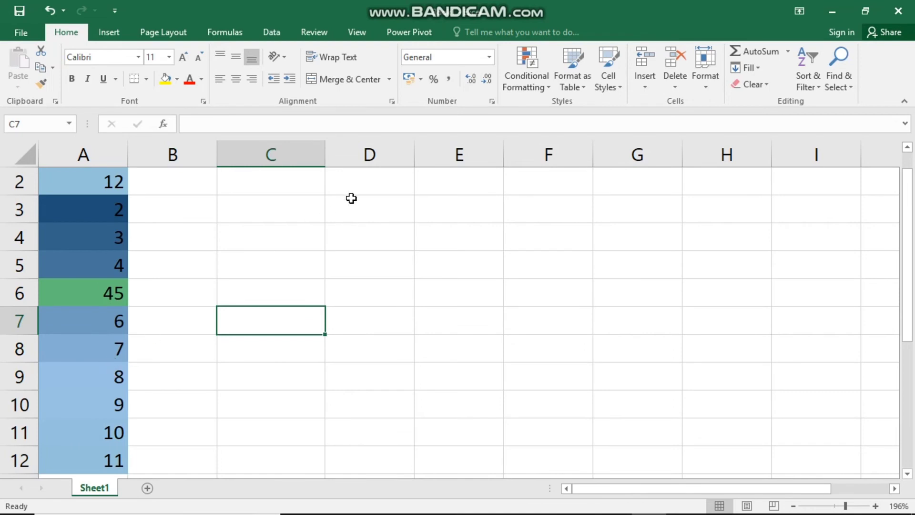
# Select A2:A12 and add the three-star ratings icon set to its numbers.
pyautogui.click(543, 88)
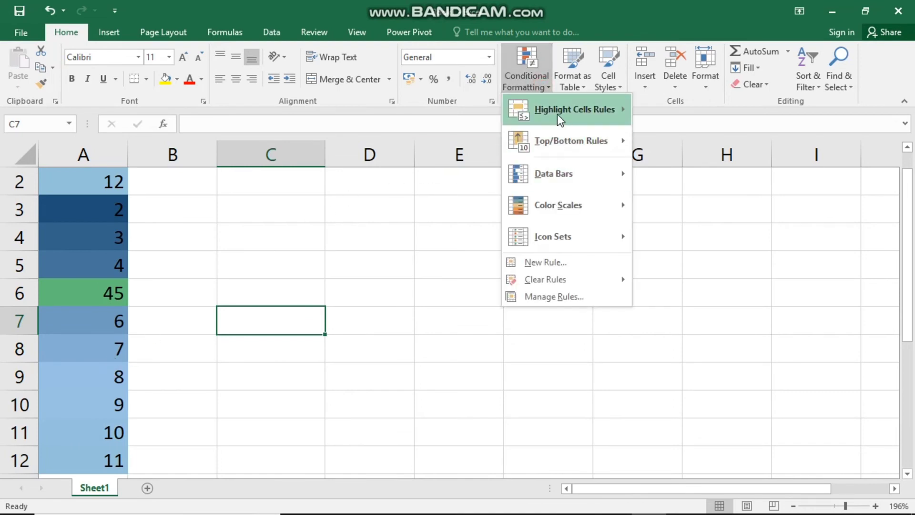
pyautogui.moveTo(561, 230)
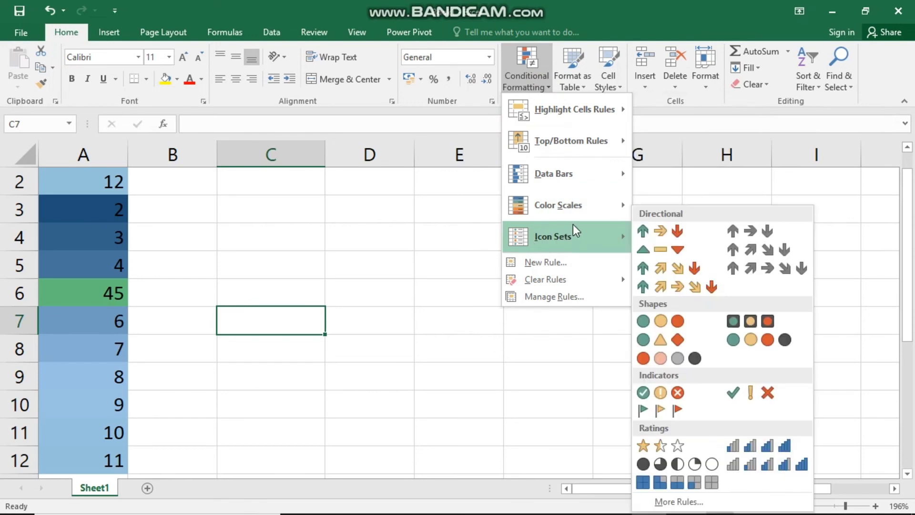
pyautogui.click(114, 189)
pyautogui.moveTo(119, 183); pyautogui.dragTo(102, 458)
pyautogui.click(536, 92)
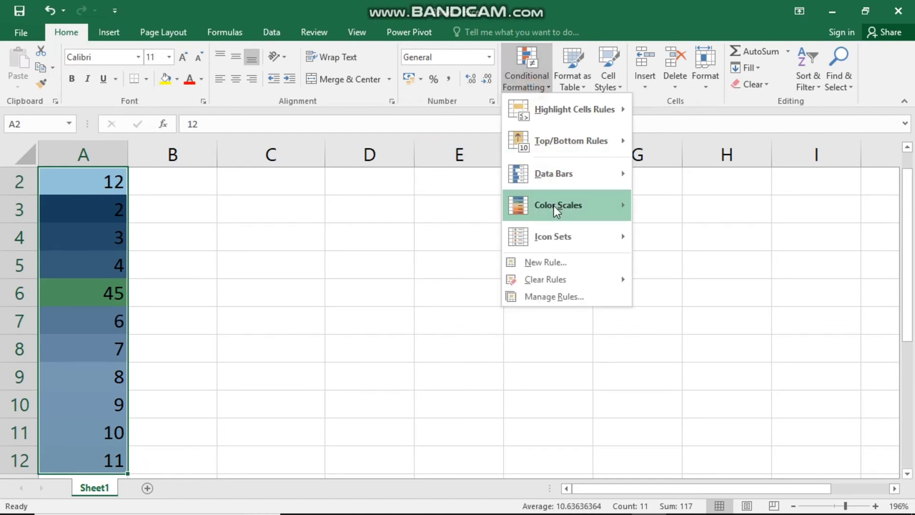
pyautogui.moveTo(571, 236)
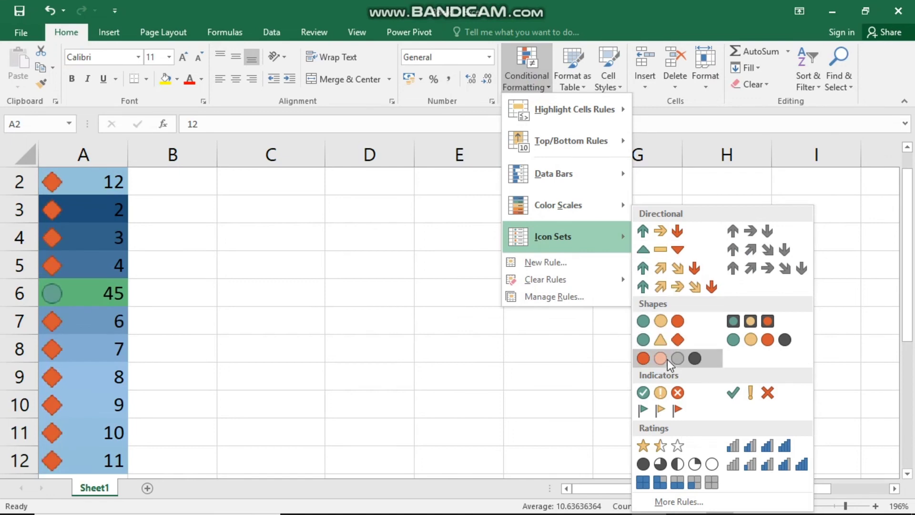
pyautogui.click(675, 447)
# Change the value in A6 to 5 to update the stars and color scale in column A.
pyautogui.click(83, 295)
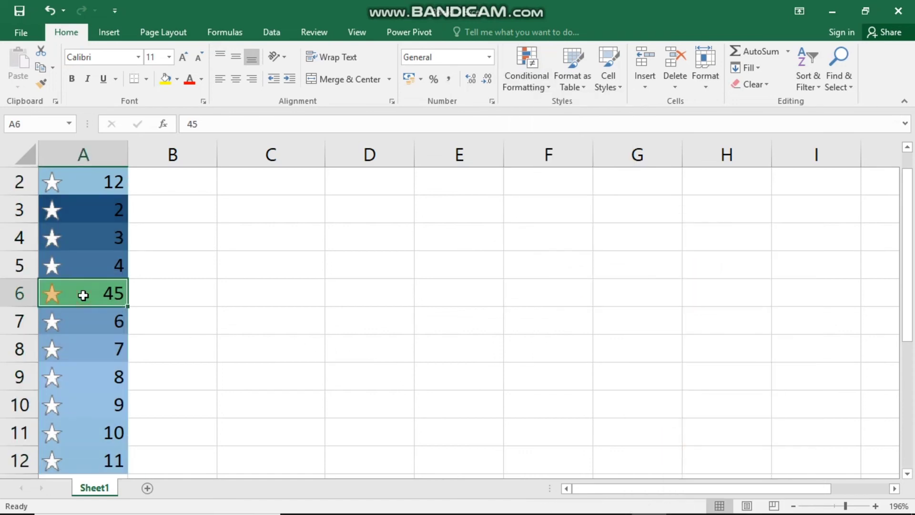
pyautogui.write('5')
pyautogui.press('Return')
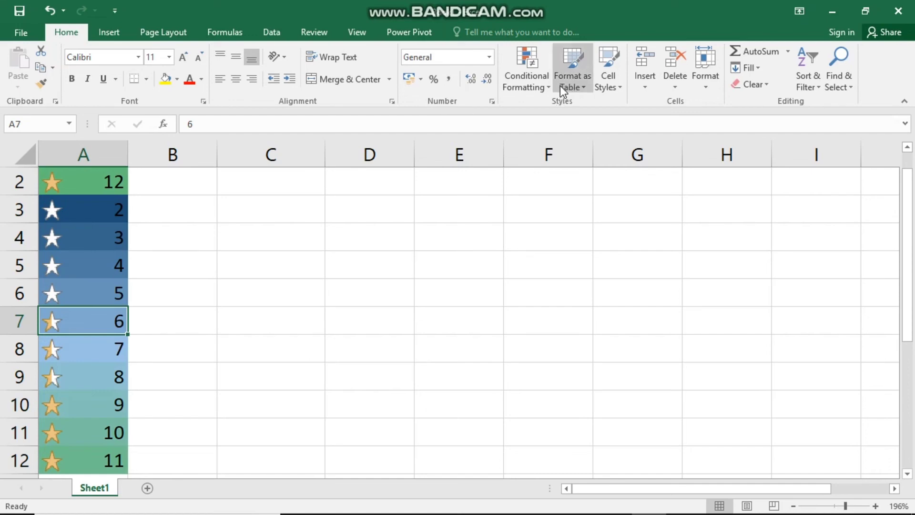
# Examine the new formatting rule types for cell contents, ranked values, averages and duplicates with their options, and close without creating a rule.
pyautogui.click(543, 86)
pyautogui.moveTo(608, 238)
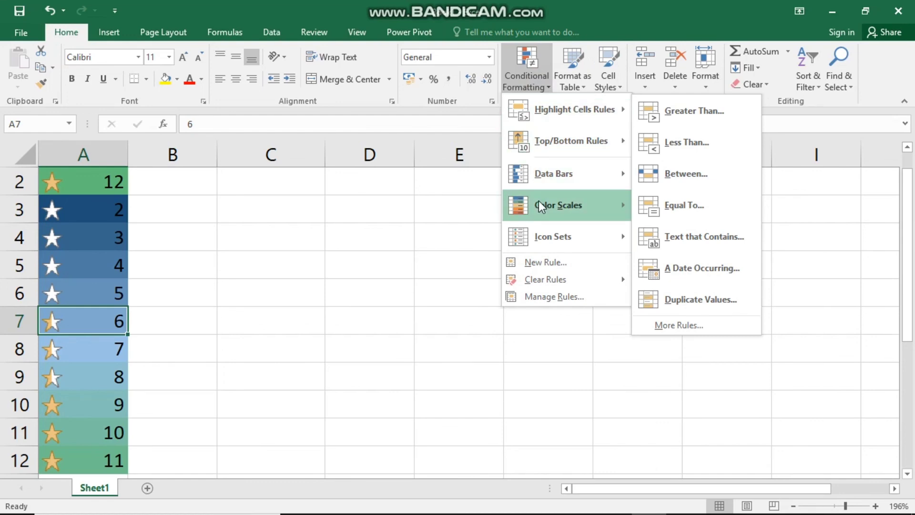
pyautogui.click(567, 262)
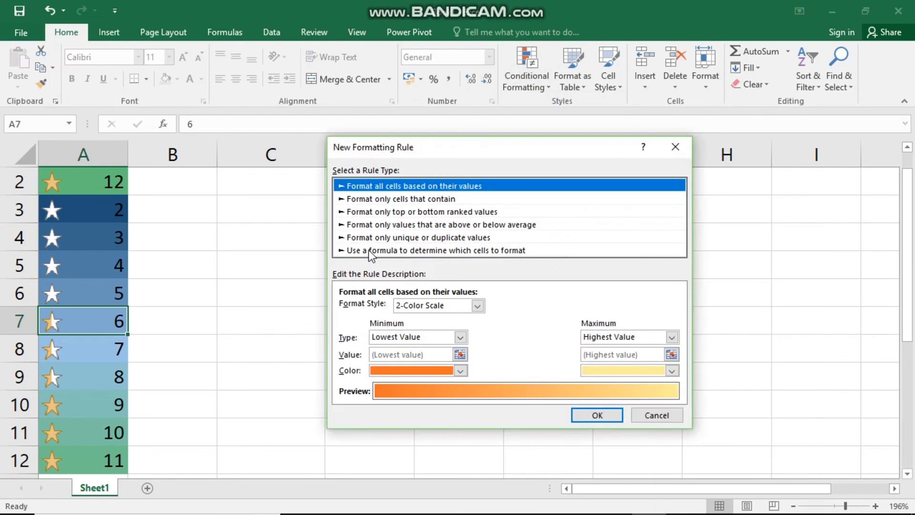
pyautogui.click(389, 200)
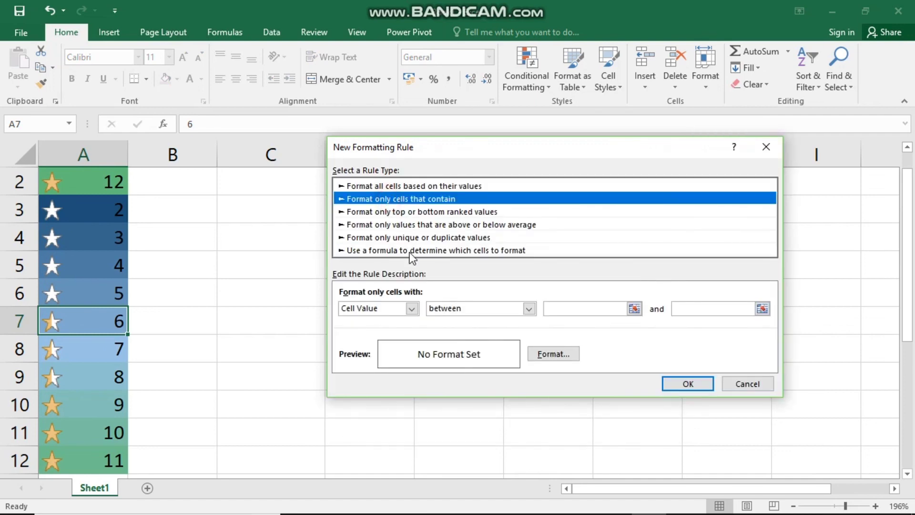
pyautogui.click(413, 308)
pyautogui.click(411, 308)
pyautogui.click(420, 212)
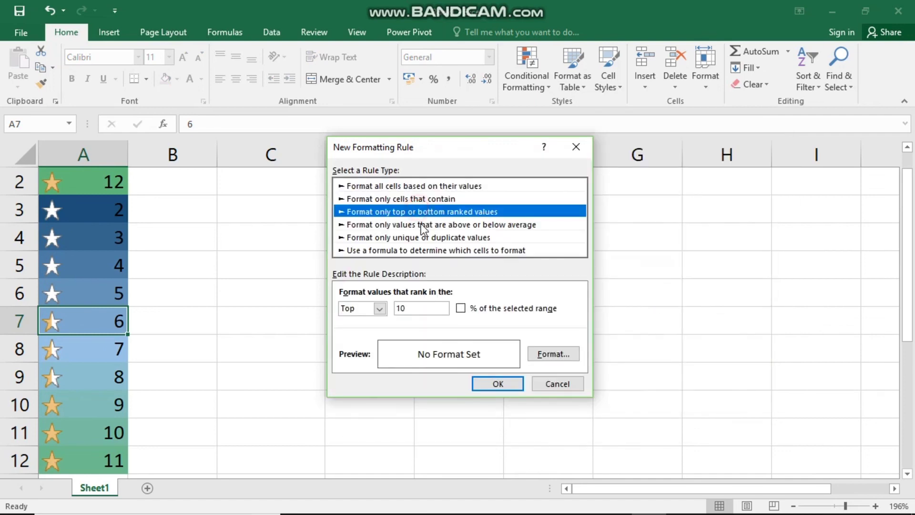
pyautogui.click(380, 309)
pyautogui.click(380, 309)
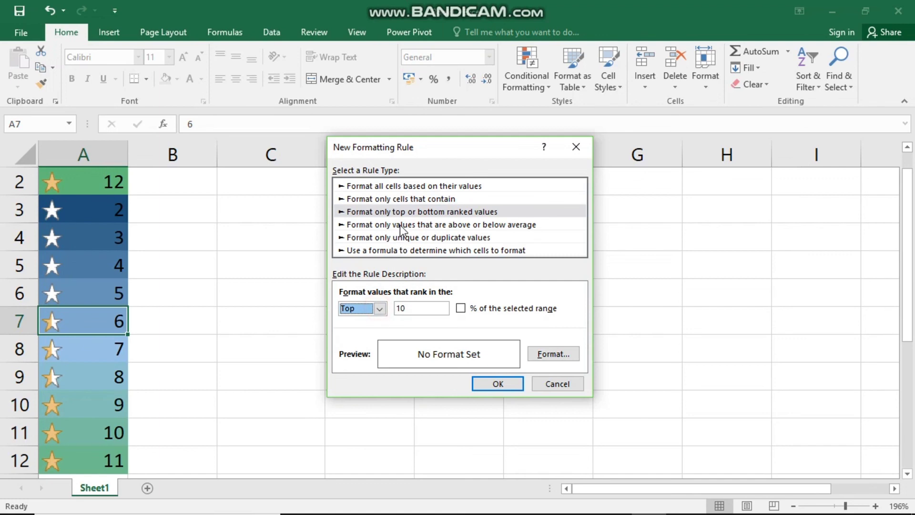
pyautogui.click(399, 225)
pyautogui.click(411, 309)
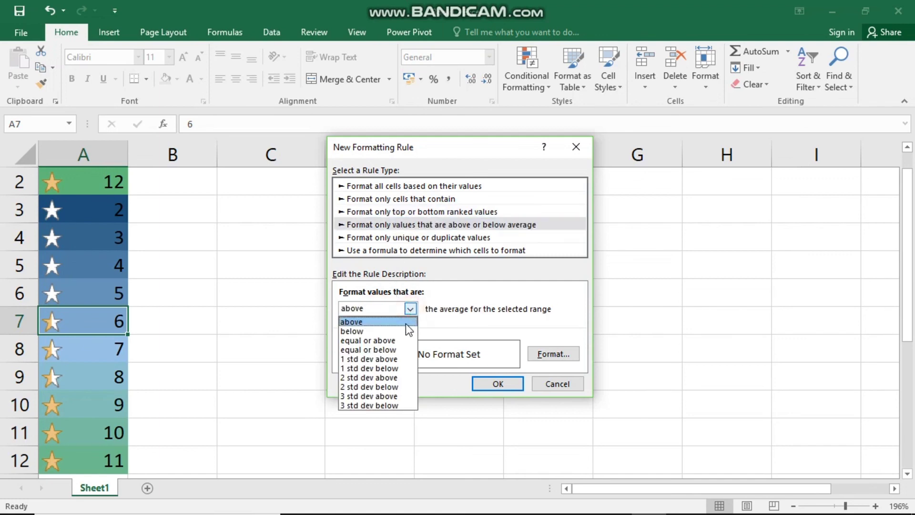
pyautogui.click(425, 237)
pyautogui.click(425, 238)
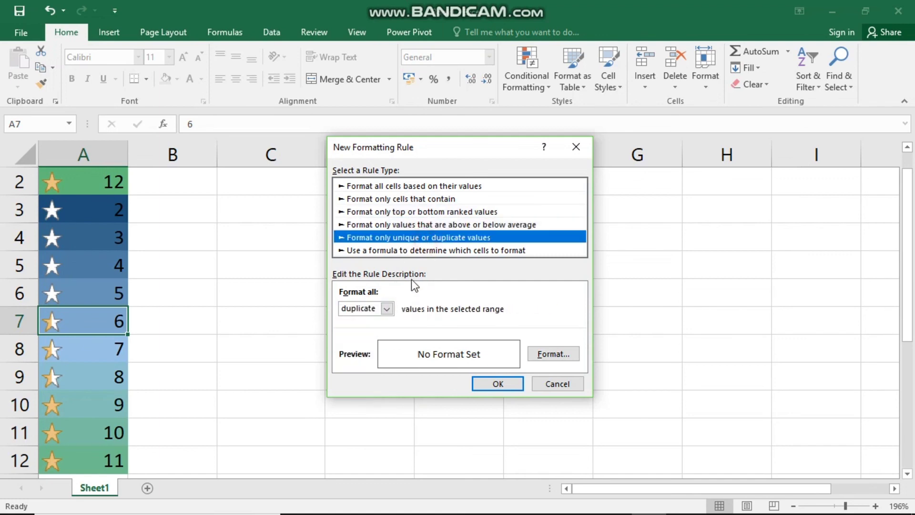
pyautogui.click(388, 310)
pyautogui.click(583, 145)
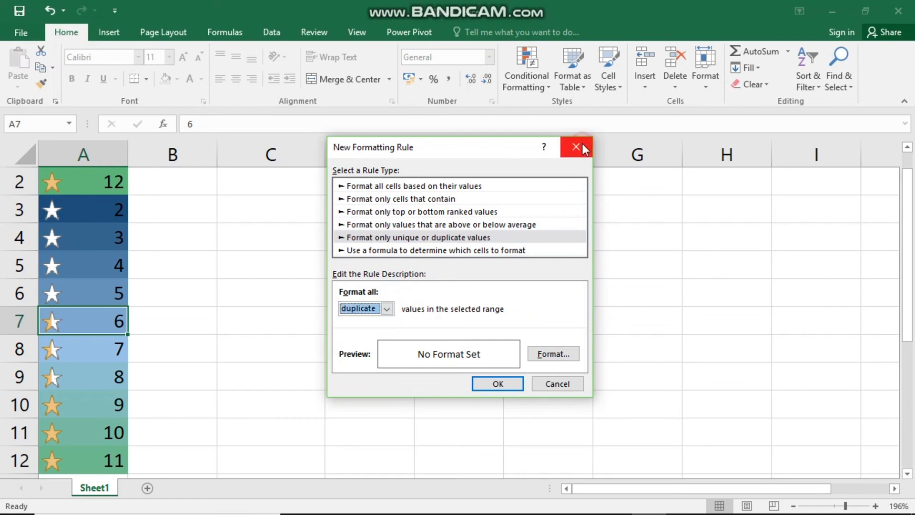
pyautogui.click(578, 146)
# Clear the conditional formatting rules from cell A7 only.
pyautogui.click(543, 87)
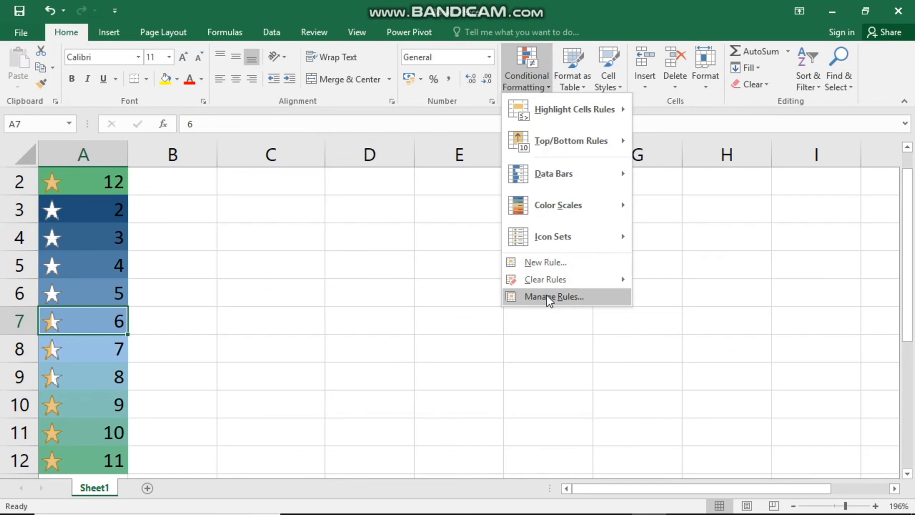
pyautogui.moveTo(553, 283)
pyautogui.click(657, 282)
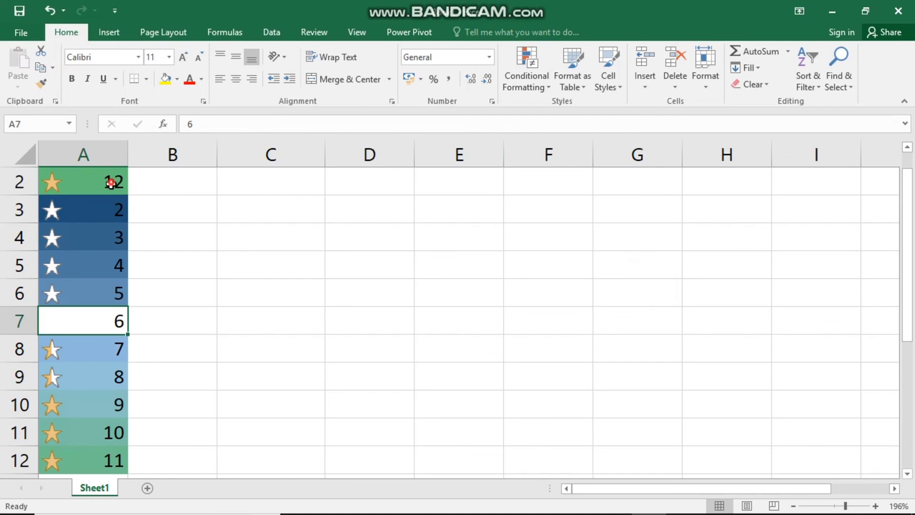
# Clear the conditional formatting rules from the whole range A2:A12 and deselect it.
pyautogui.moveTo(122, 180); pyautogui.dragTo(139, 469)
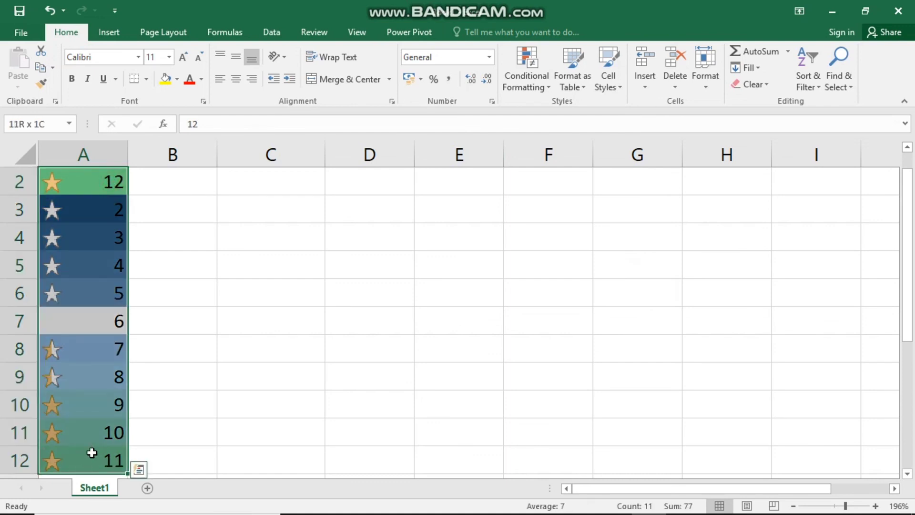
pyautogui.click(521, 86)
pyautogui.moveTo(554, 271)
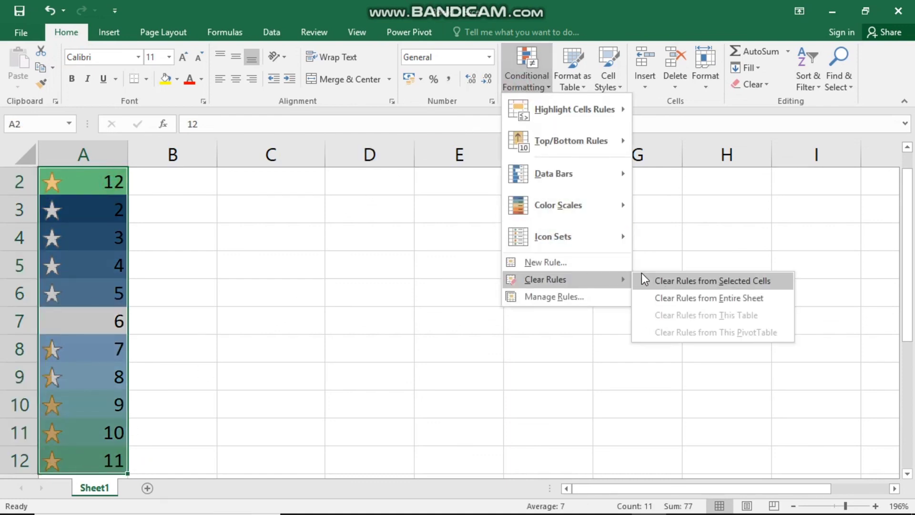
pyautogui.click(661, 280)
pyautogui.click(340, 260)
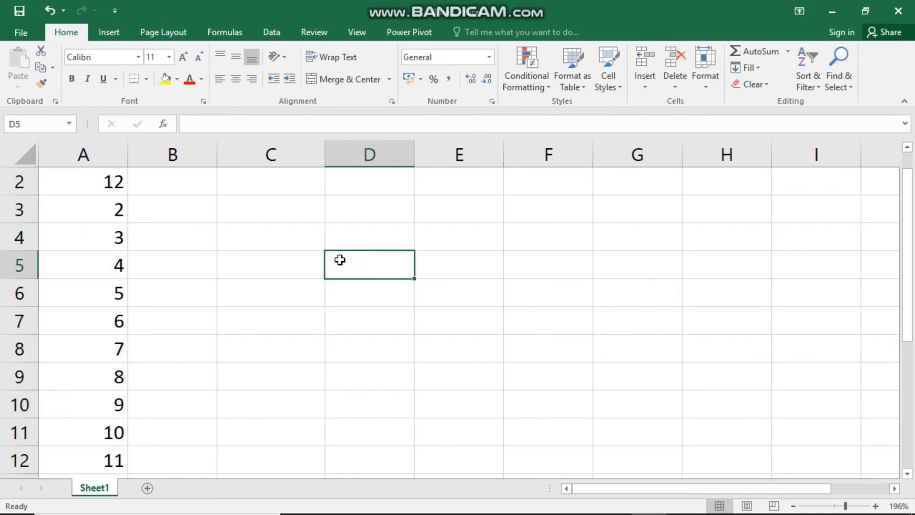